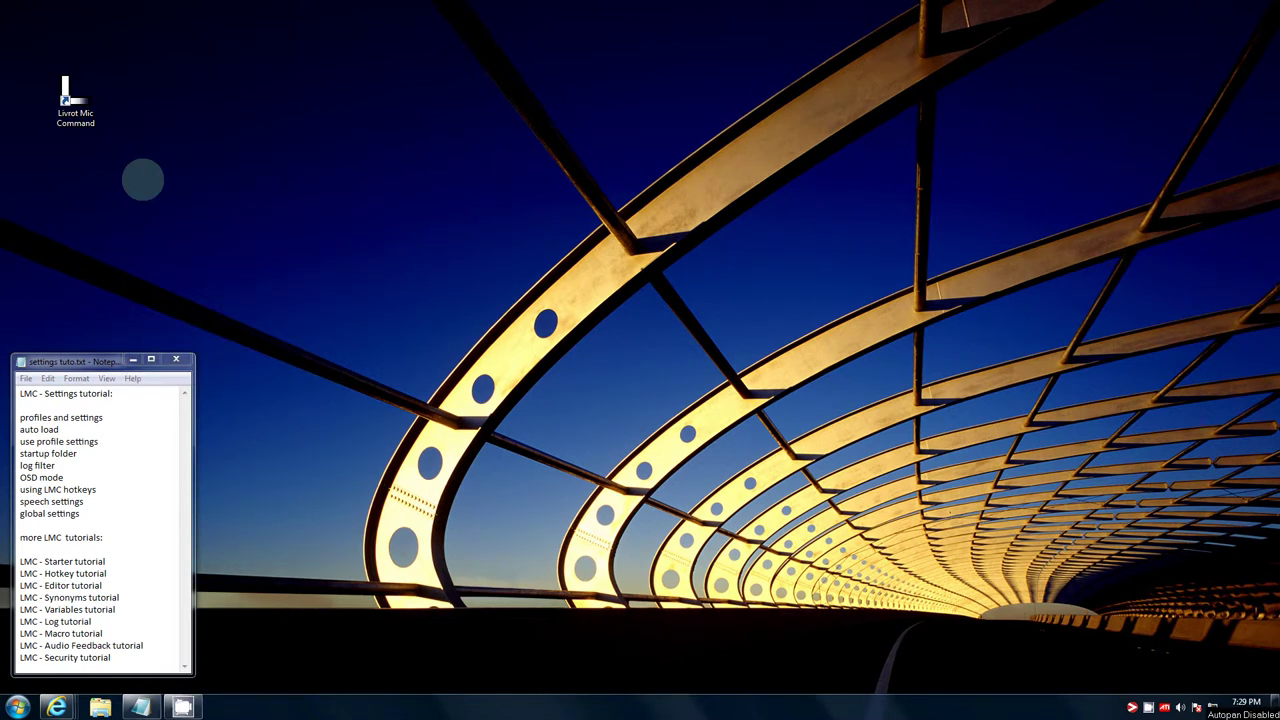
Launch Livrot Mic Command from its desktop shortcut until the log reports 1279 phrases and recognizer ready
click(88, 116)
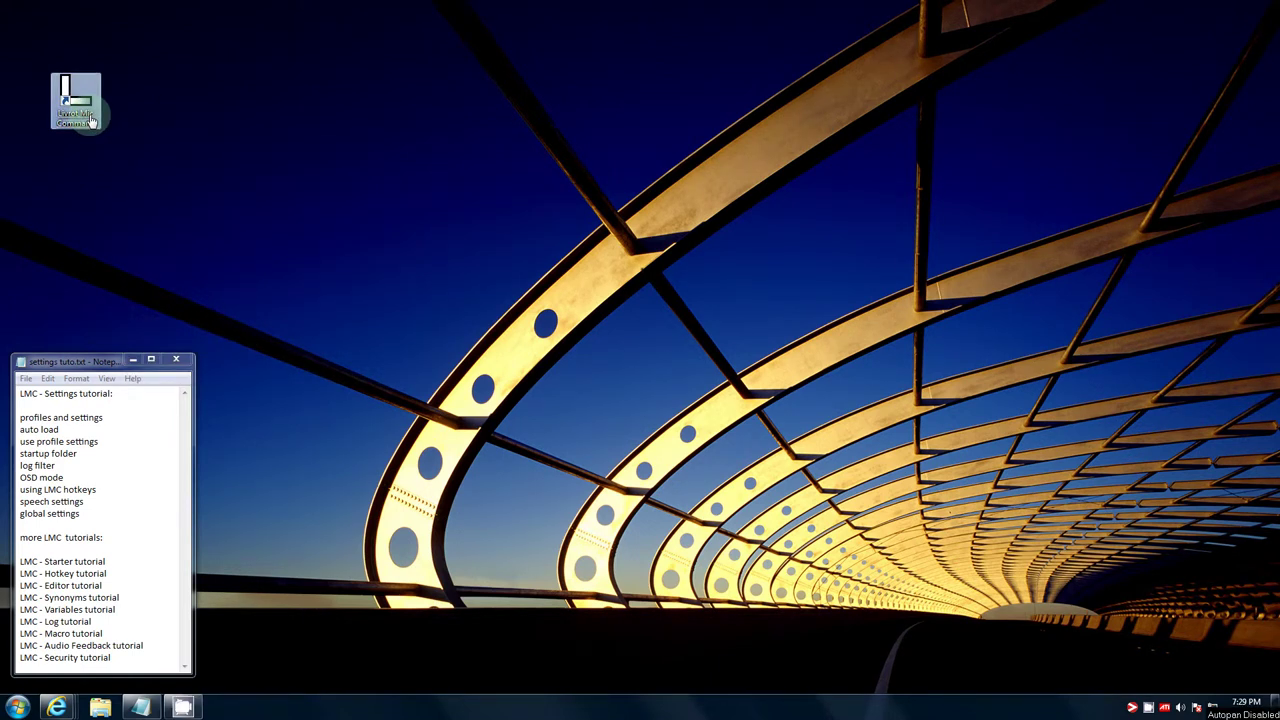
double_click(88, 116)
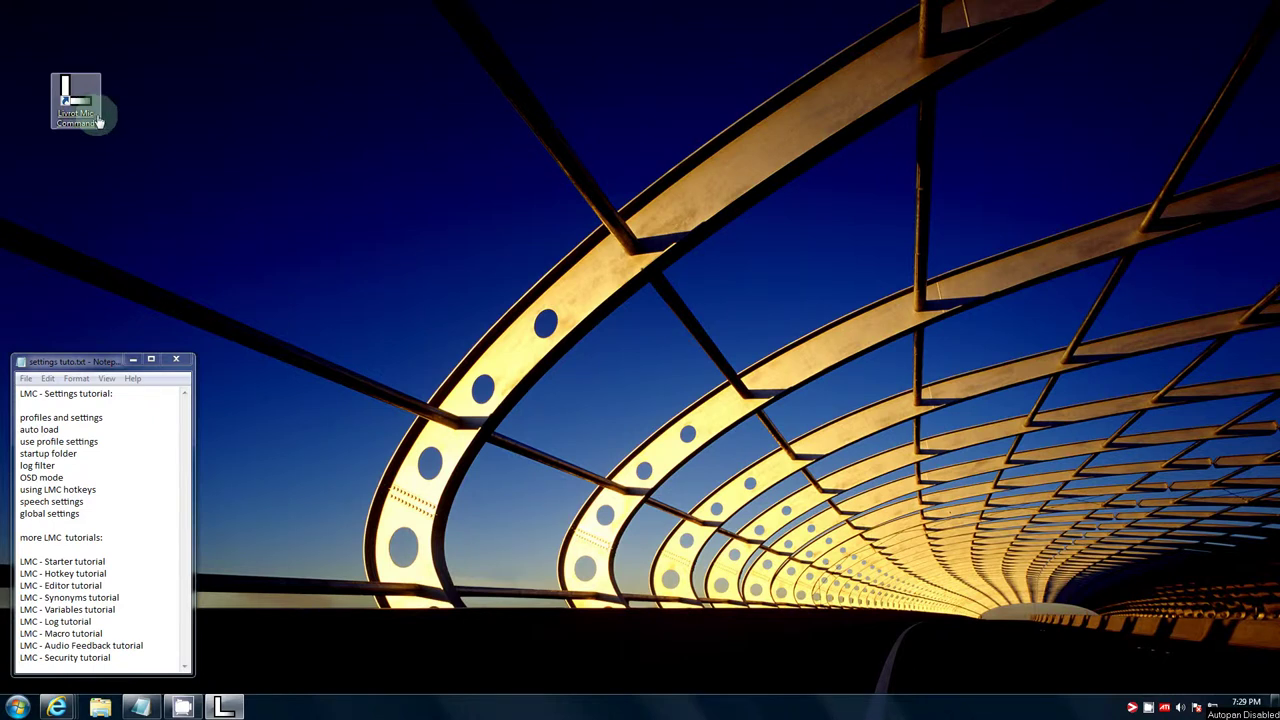
click(703, 493)
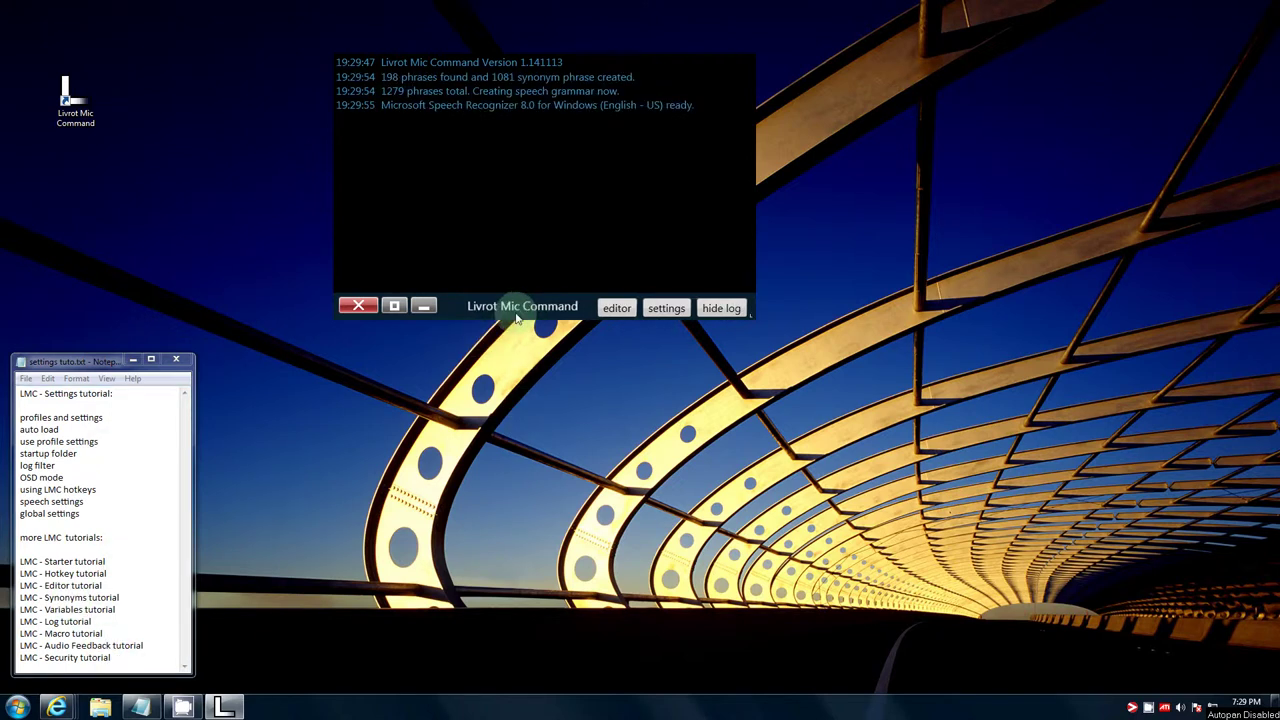
Show the settings panel beside the log and move the program window toward the lower left
drag(516, 310, 494, 380)
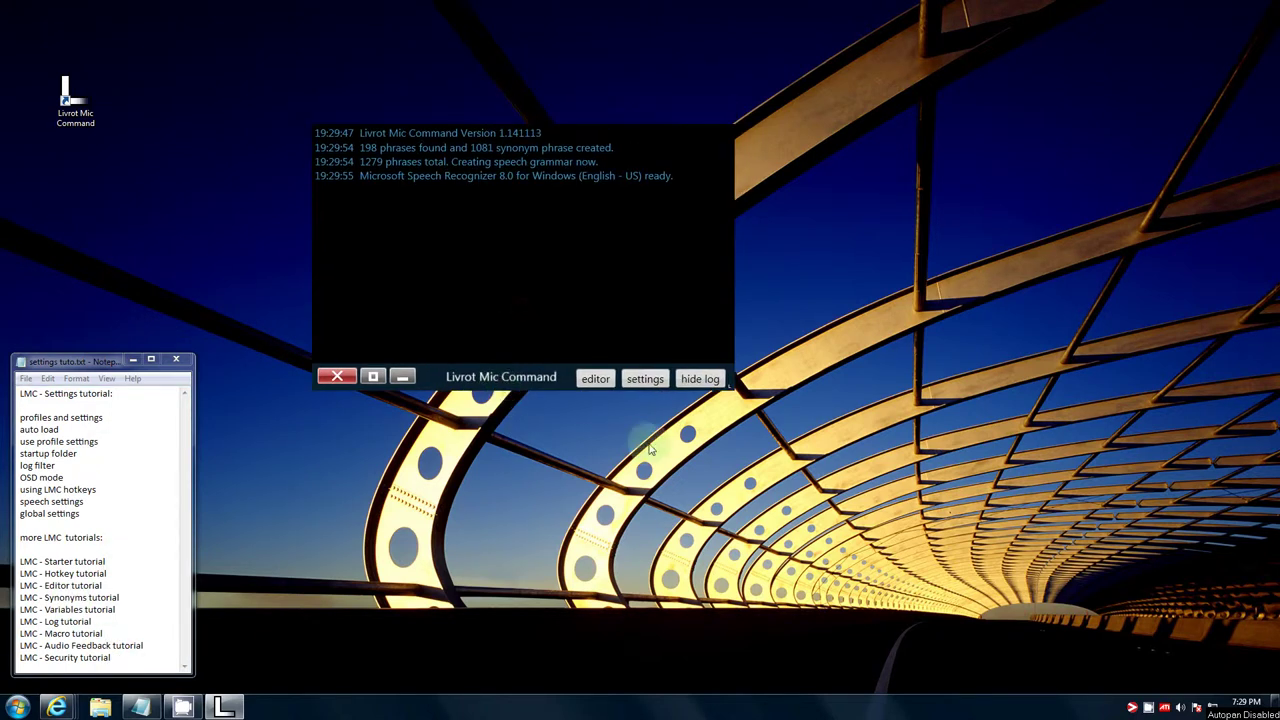
click(643, 379)
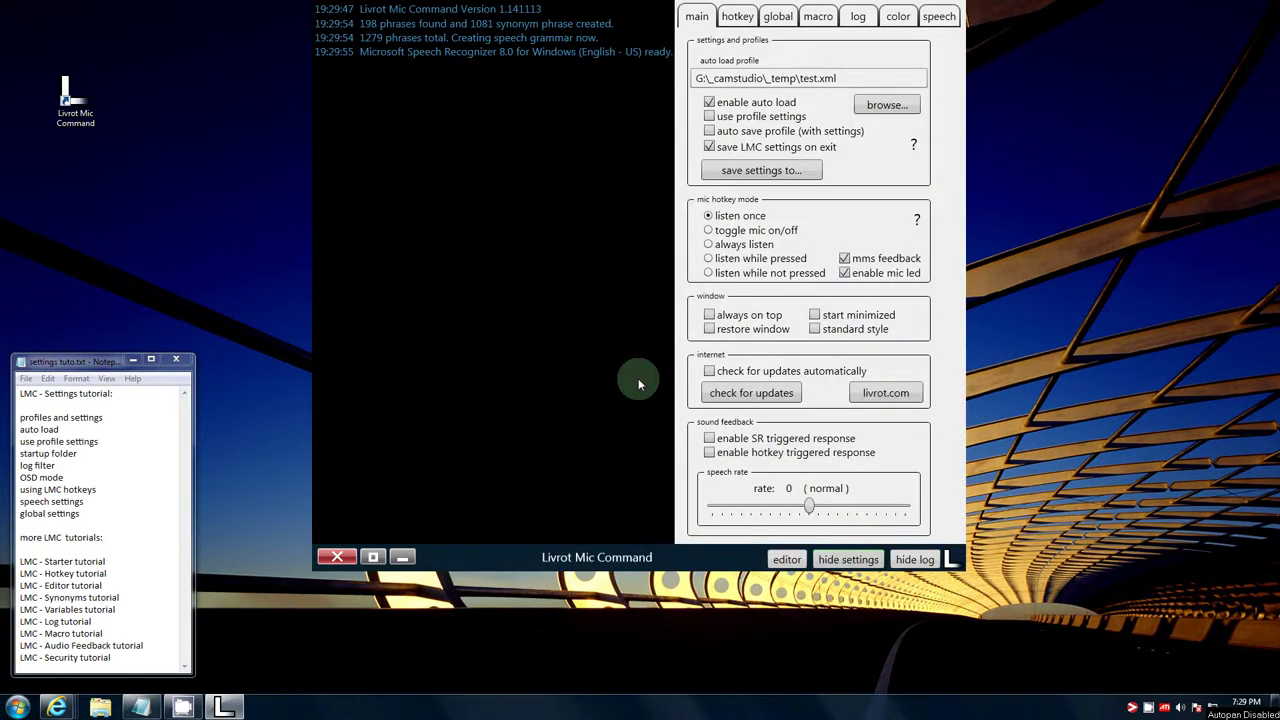
drag(651, 549, 597, 646)
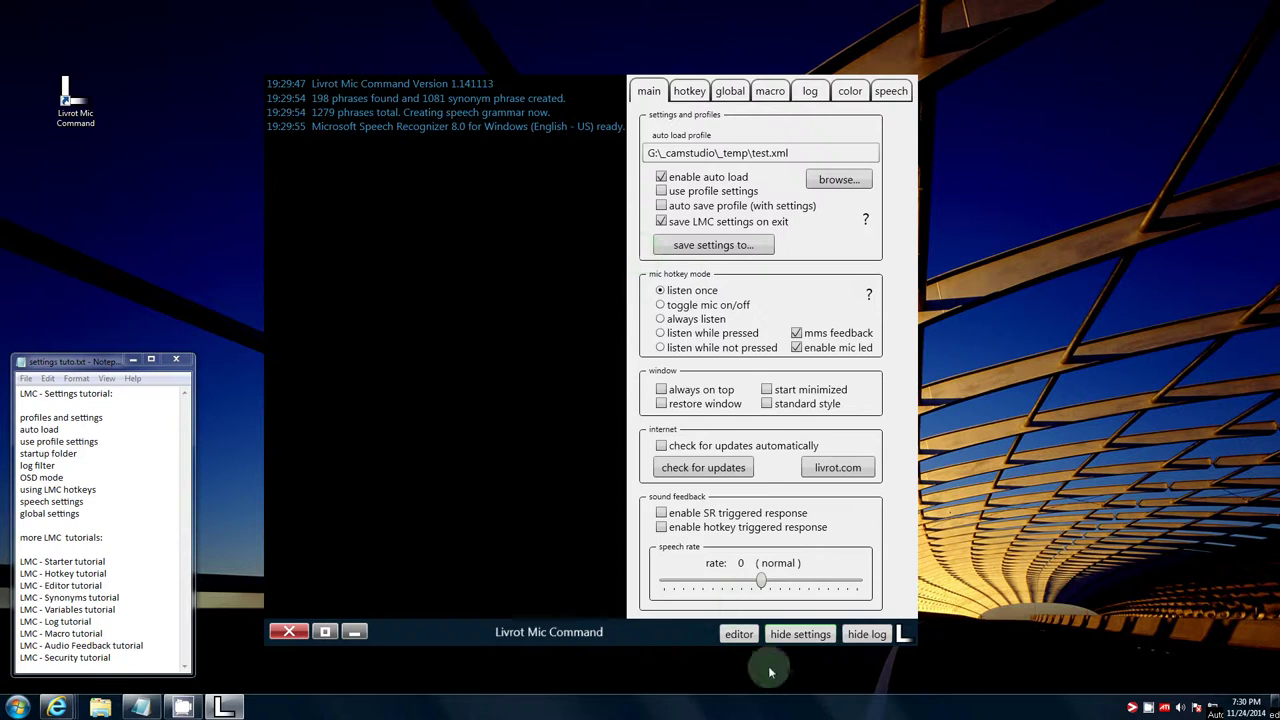
click(746, 634)
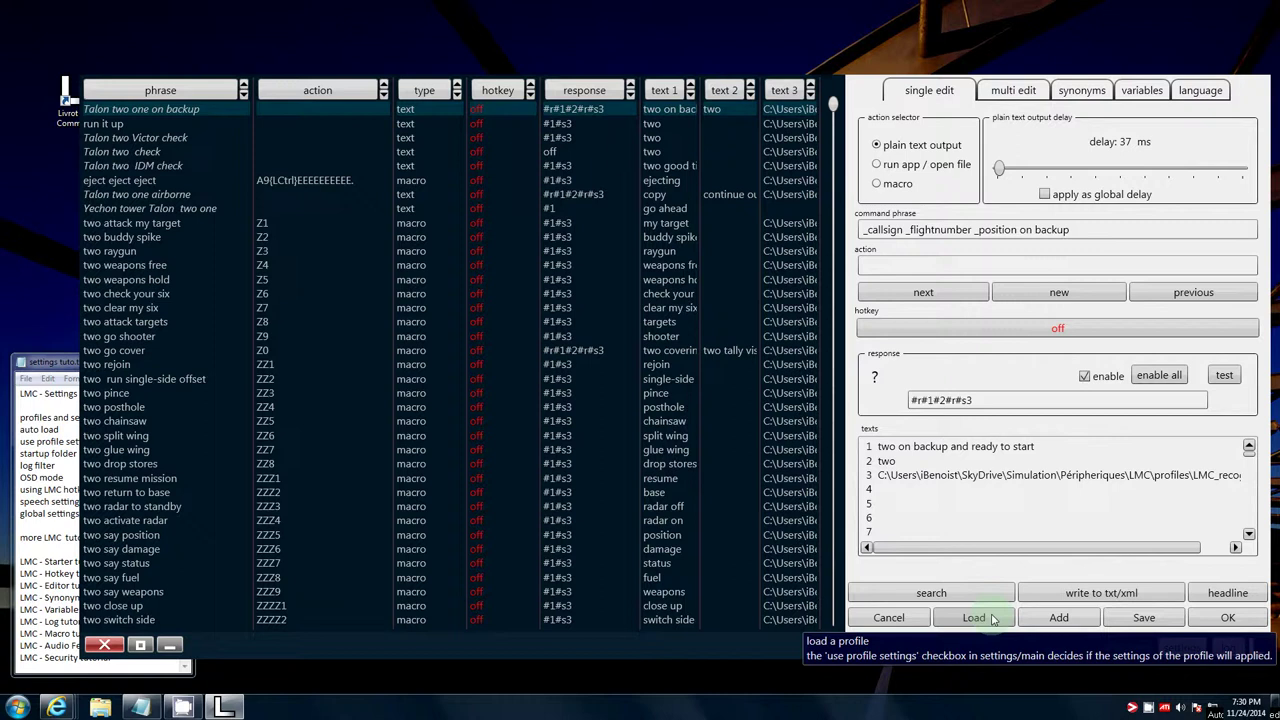
click(1228, 617)
On the main settings, switch use profile settings on, off, and finally back on
click(637, 380)
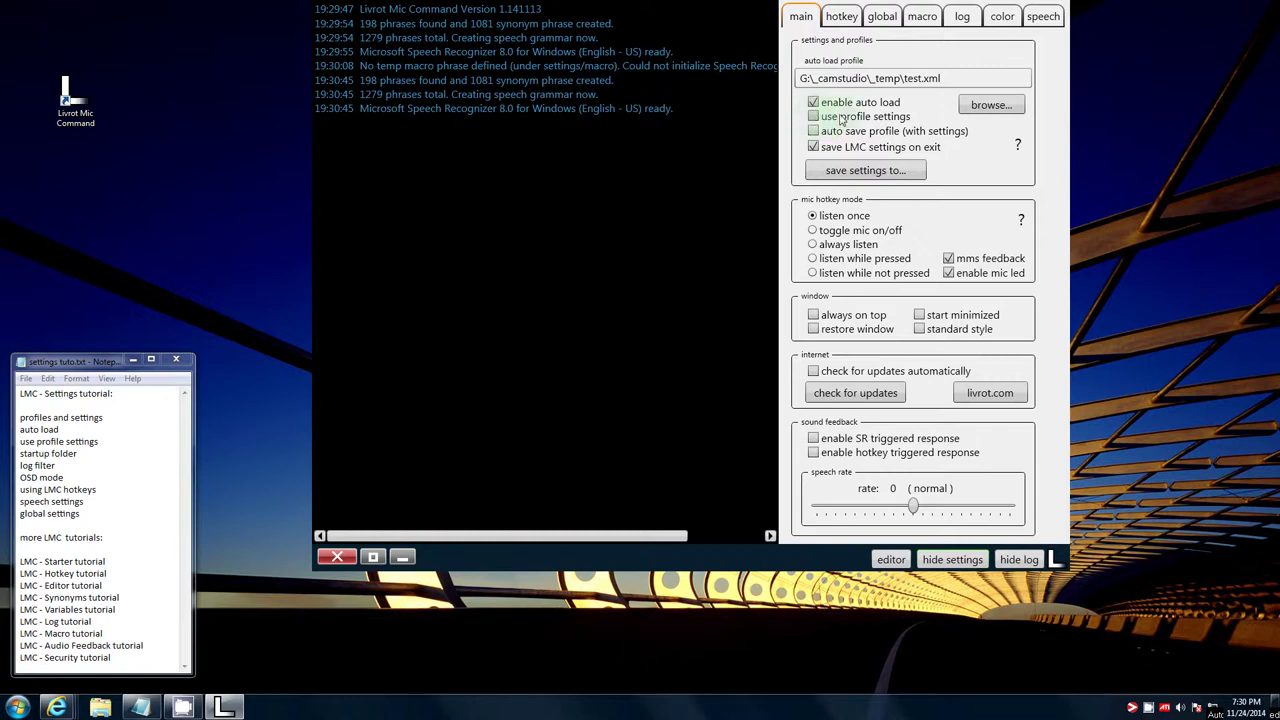
mouse_move(877, 120)
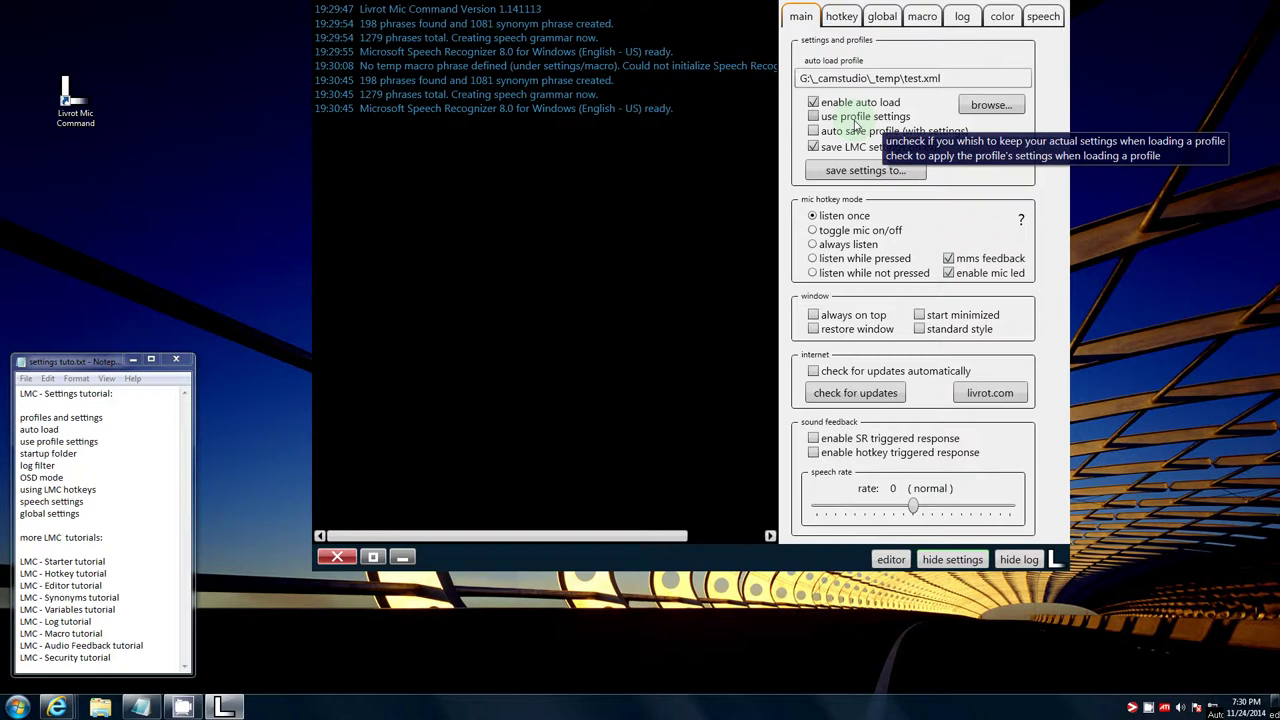
click(815, 120)
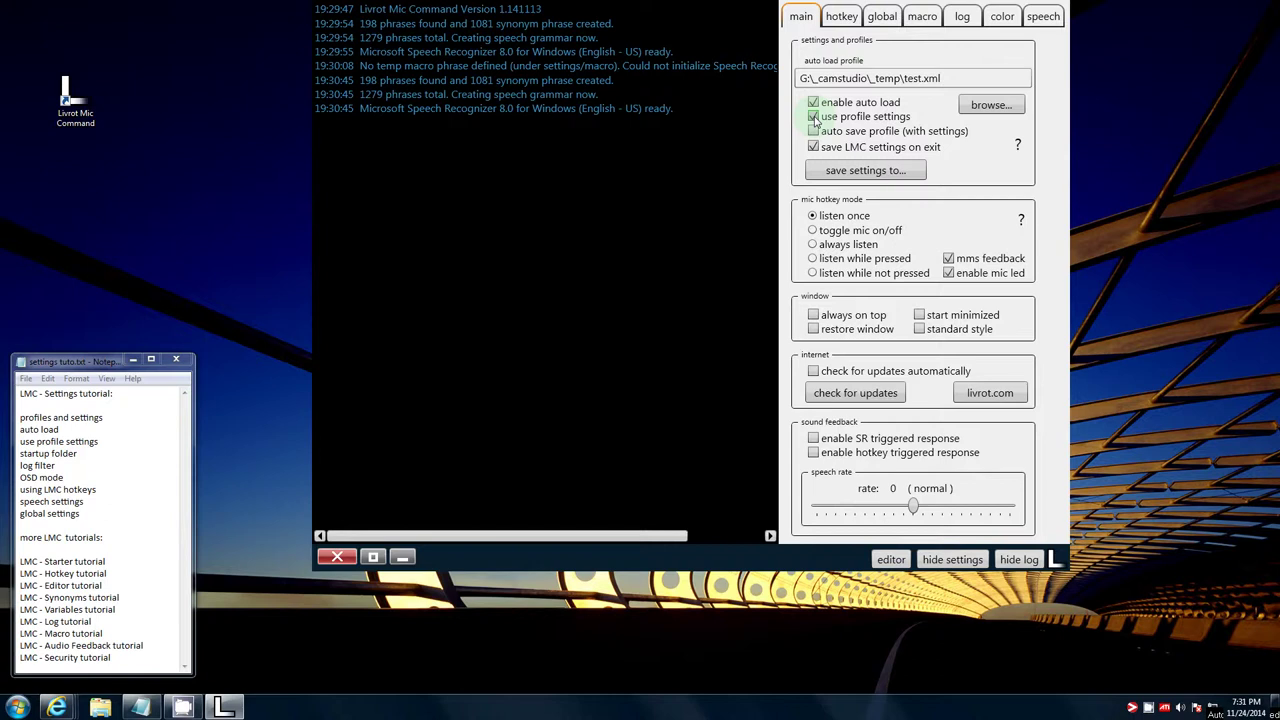
click(814, 117)
drag(744, 559, 679, 624)
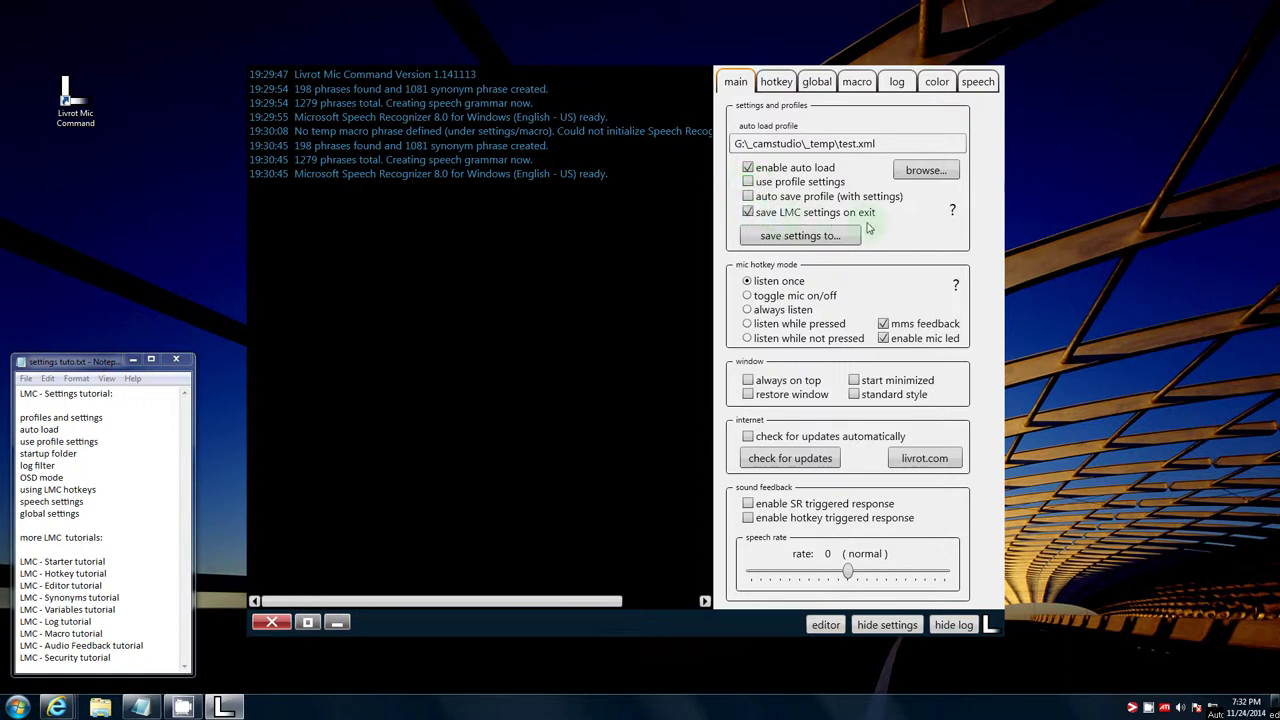
click(747, 182)
mouse_move(952, 214)
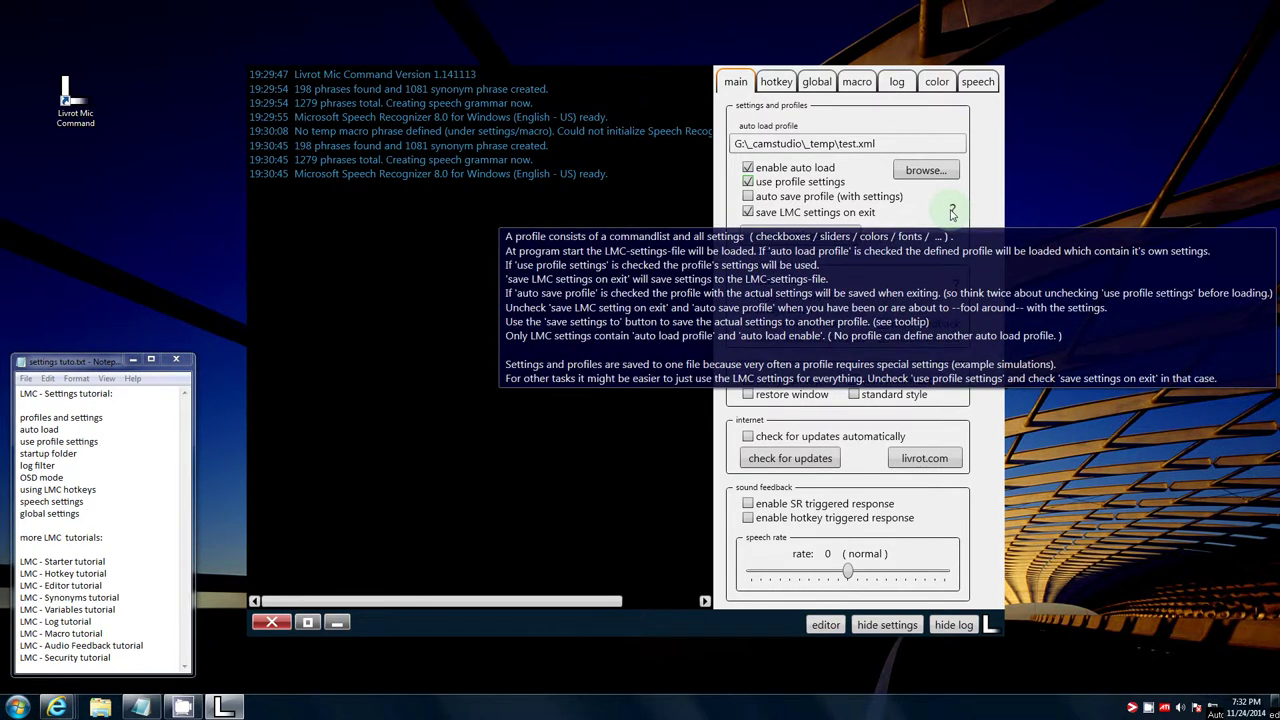
mouse_move(847, 200)
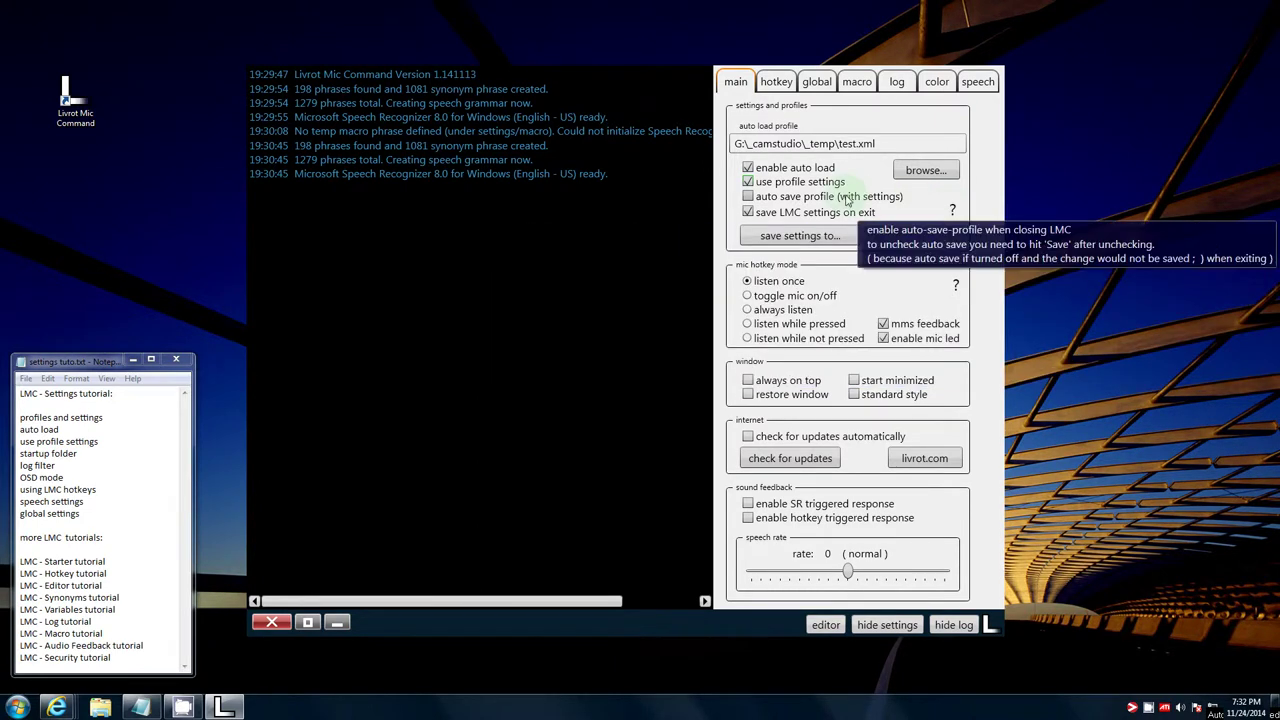
click(748, 197)
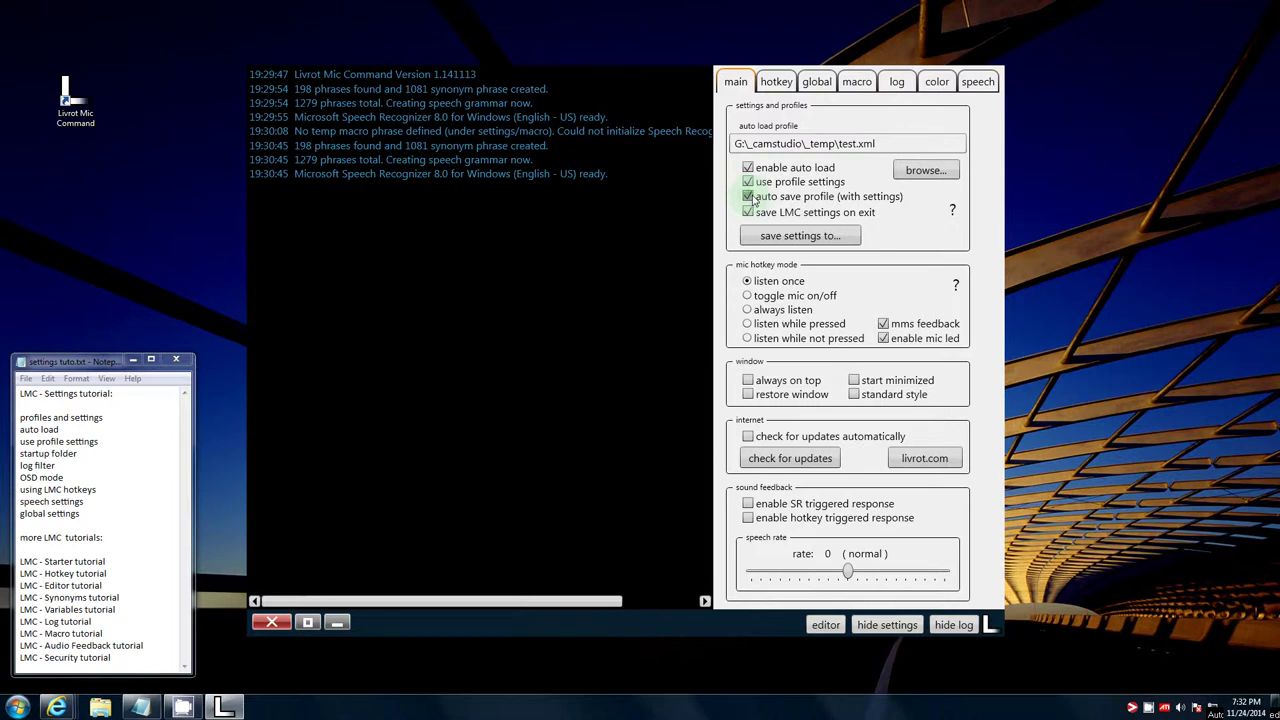
click(757, 200)
drag(610, 621, 773, 626)
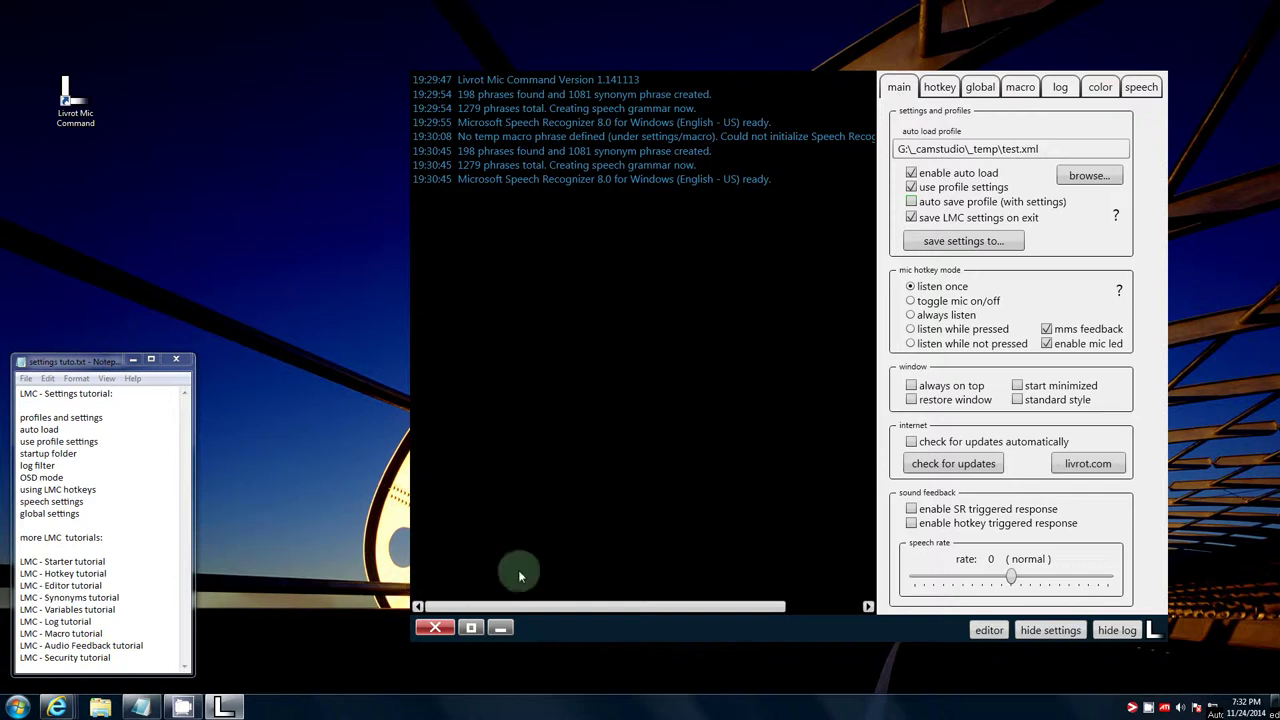
Open the LMC program folder from the log tab in a file dialog
click(1060, 88)
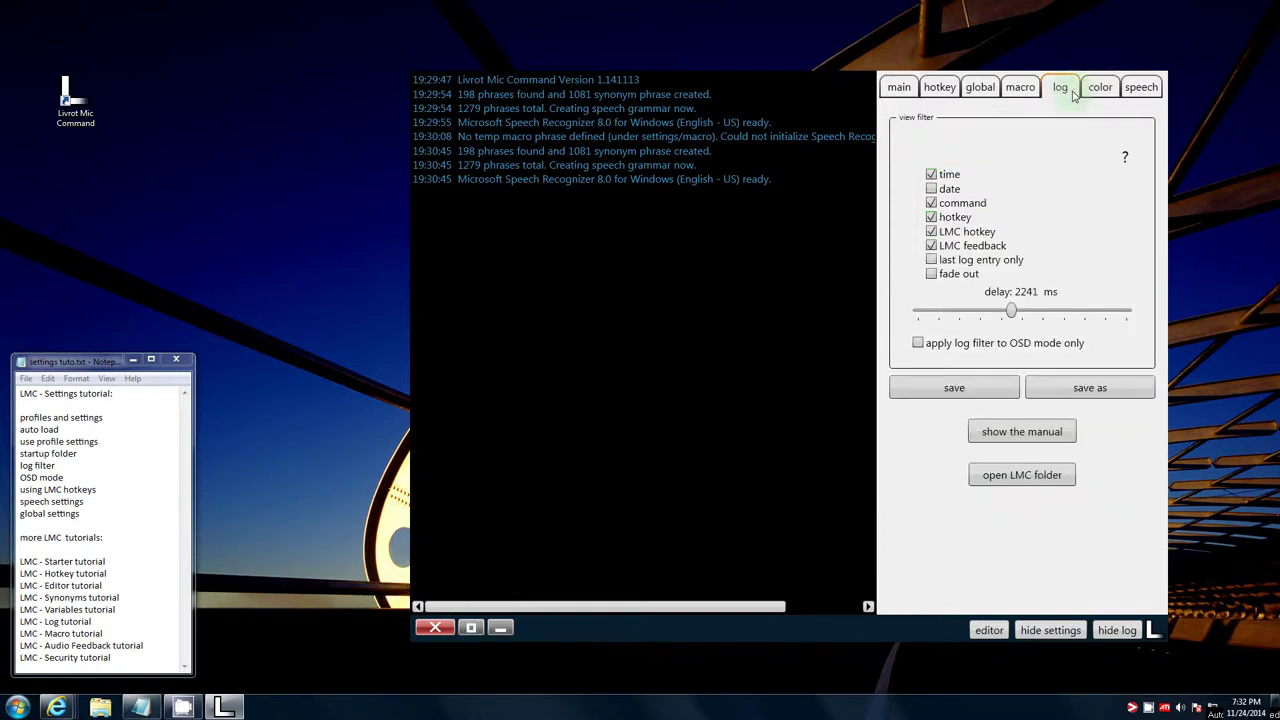
click(1046, 478)
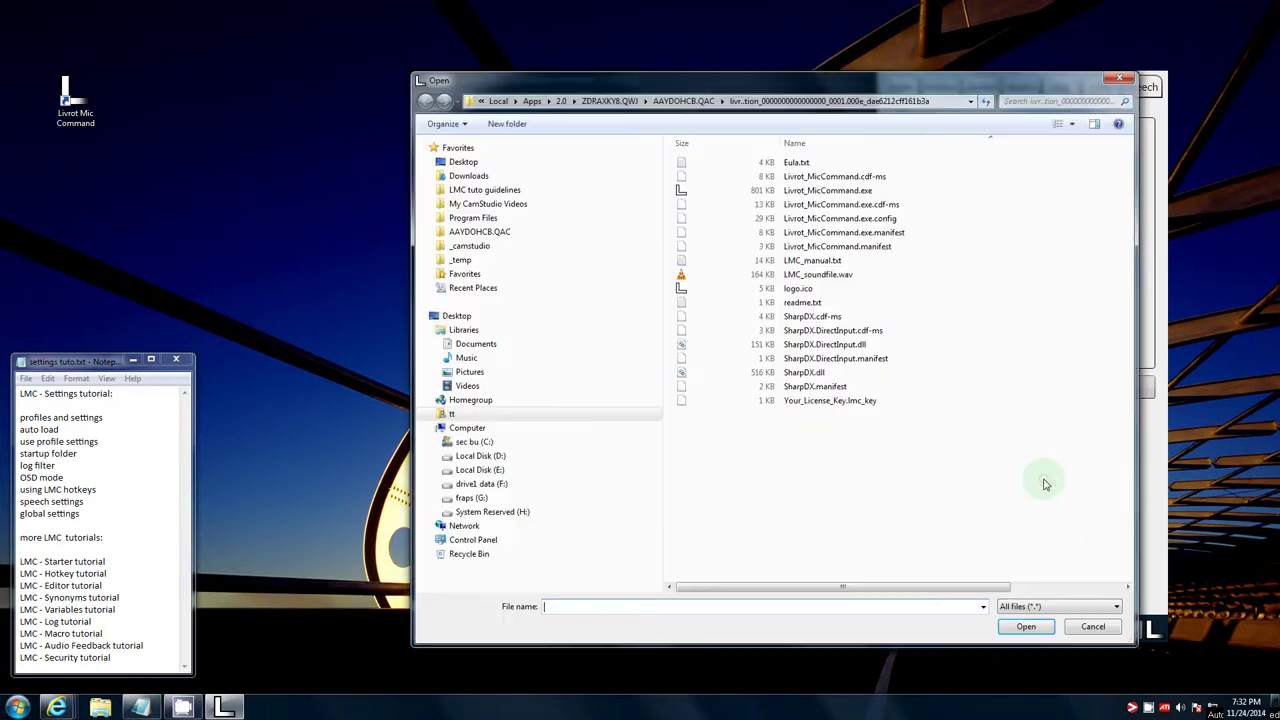
drag(878, 88, 597, 72)
click(185, 80)
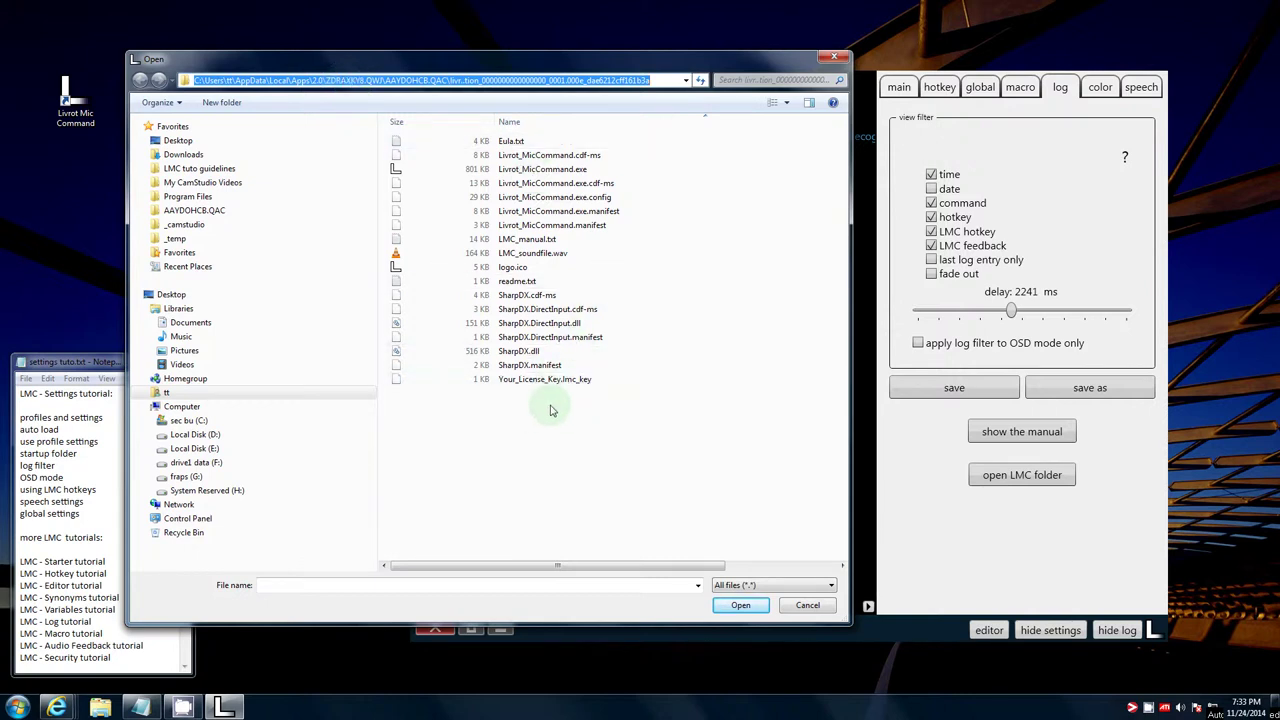
click(605, 398)
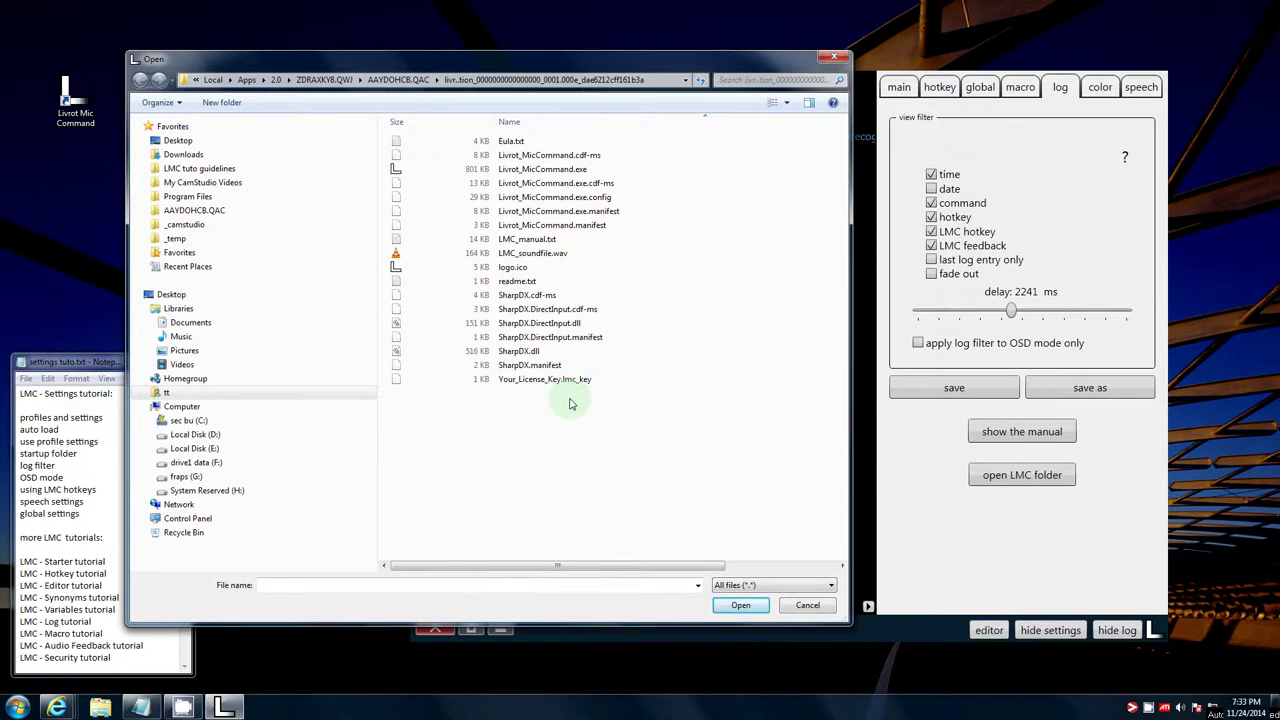
Create a shortcut to Livrot_MicCommand.exe in that folder
click(510, 170)
right_click(510, 172)
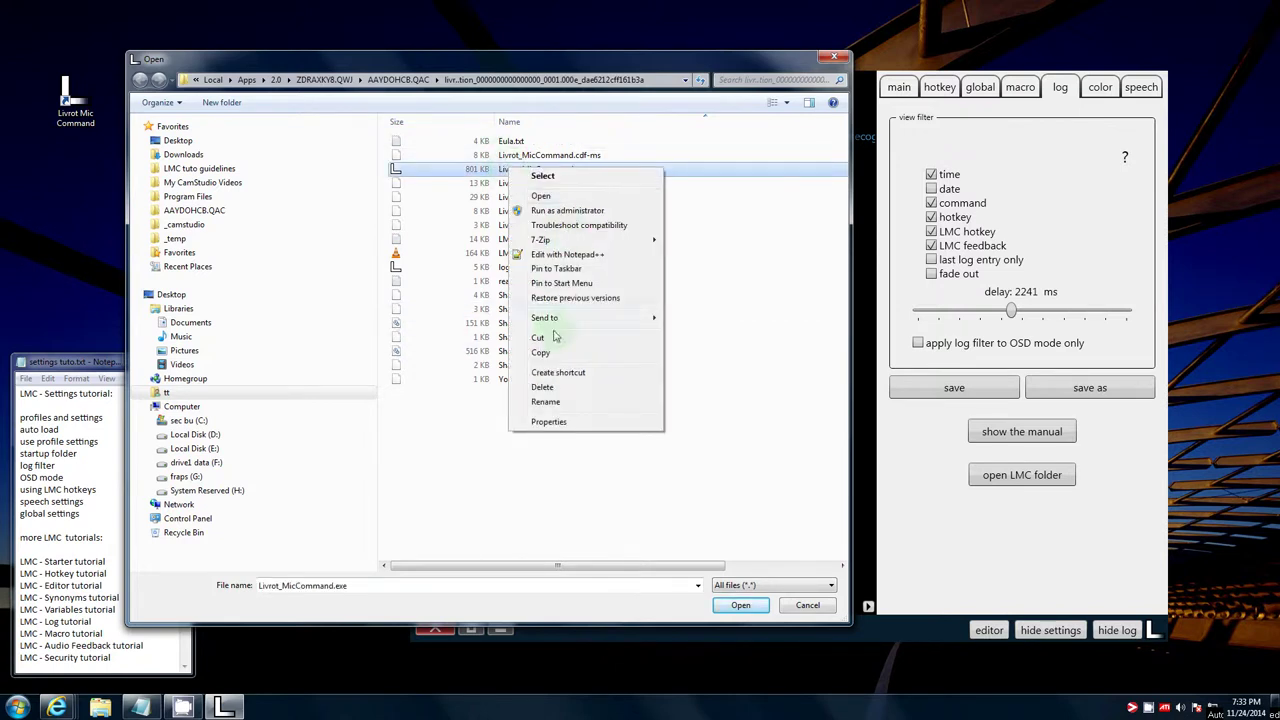
click(557, 373)
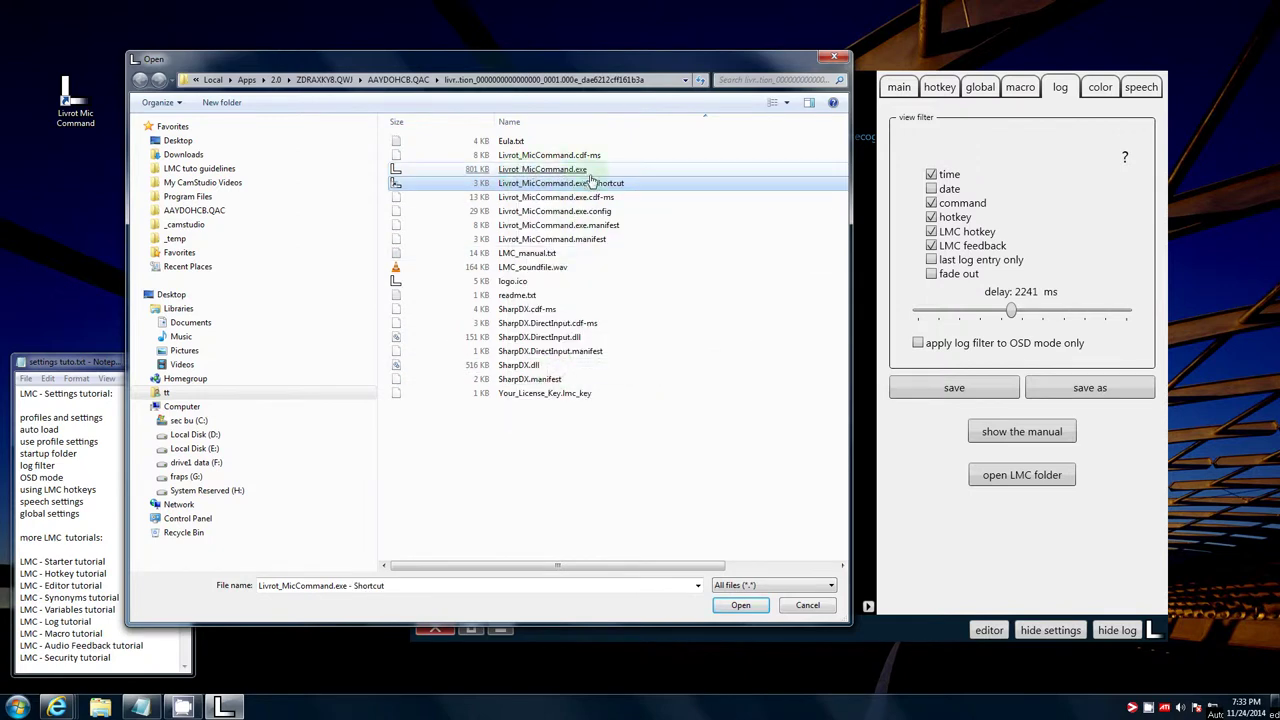
click(588, 190)
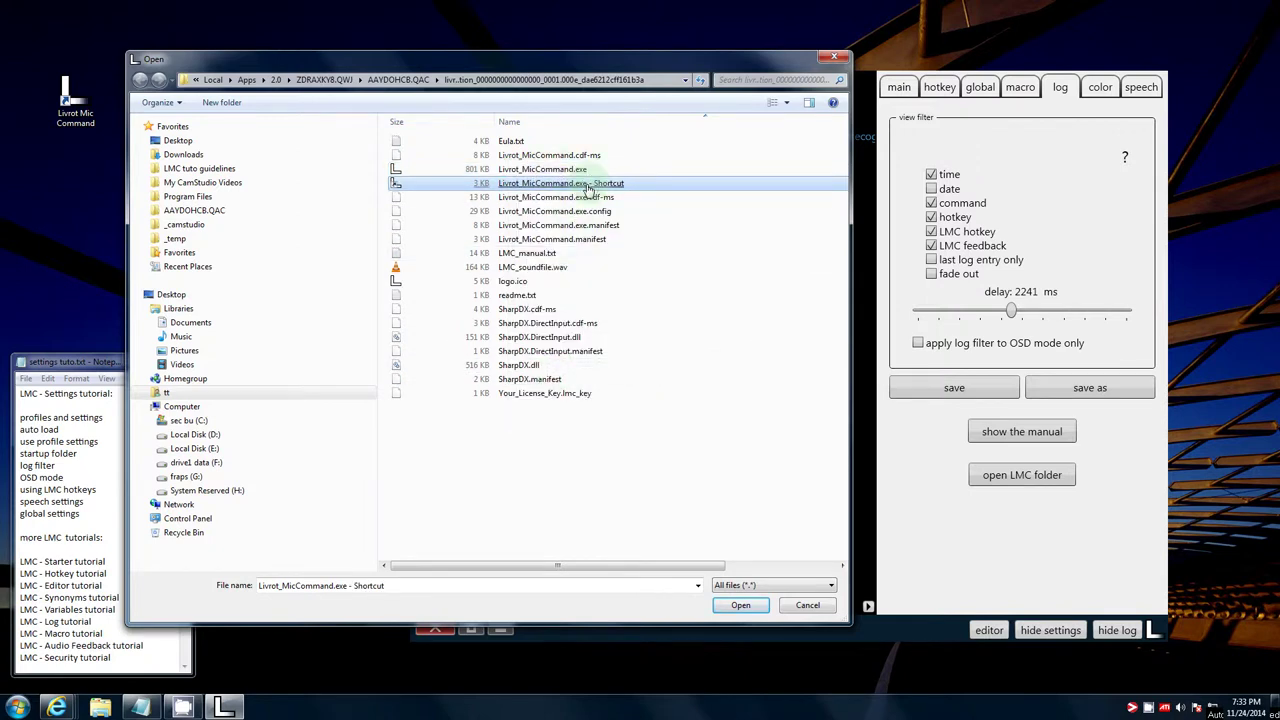
Open the Windows Startup folder in its own window from the Start menu
click(18, 708)
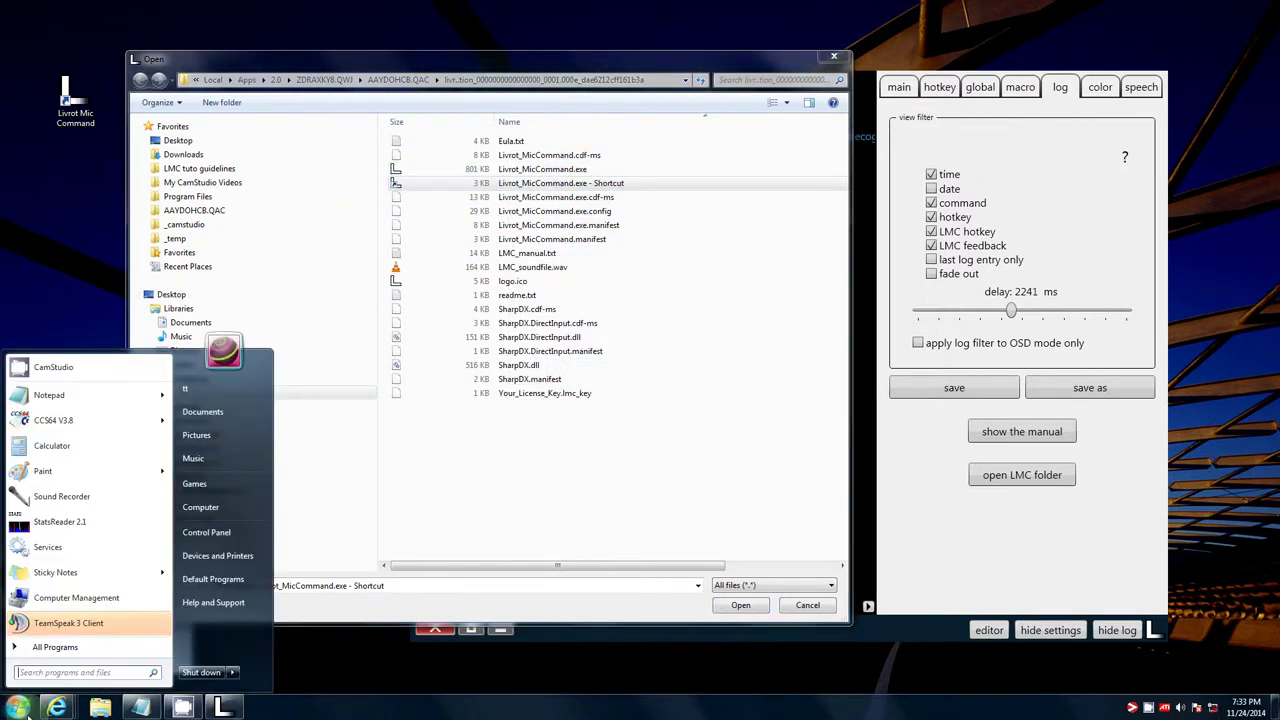
click(65, 648)
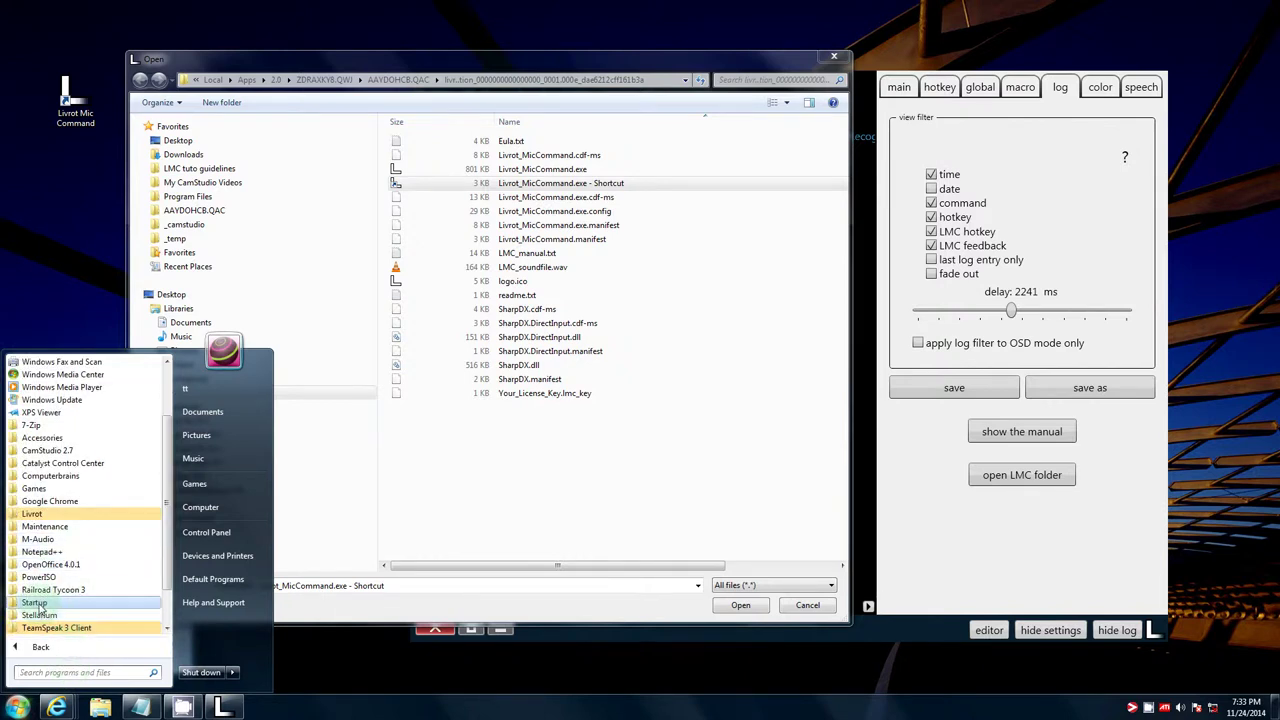
right_click(44, 603)
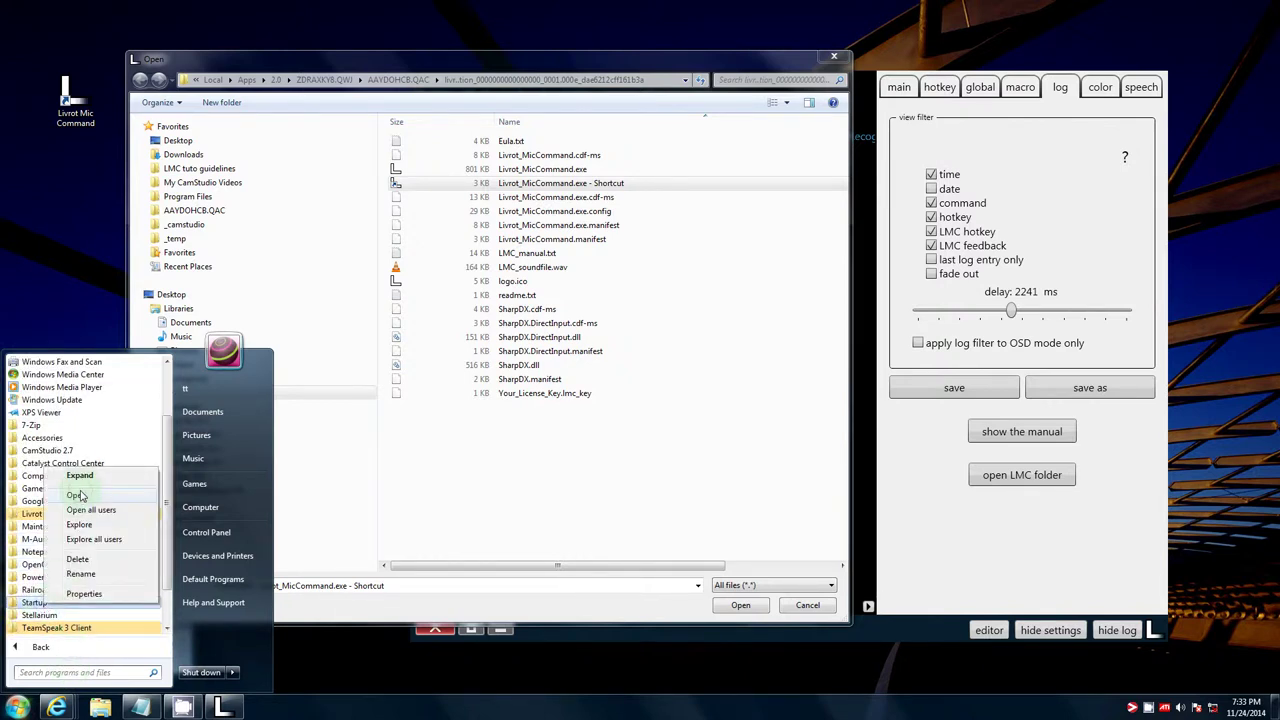
click(77, 495)
Drag the Livrot_MicCommand.exe shortcut into Startup, cancel the conflicting move, and close the file dialog
click(500, 65)
drag(500, 65, 792, 150)
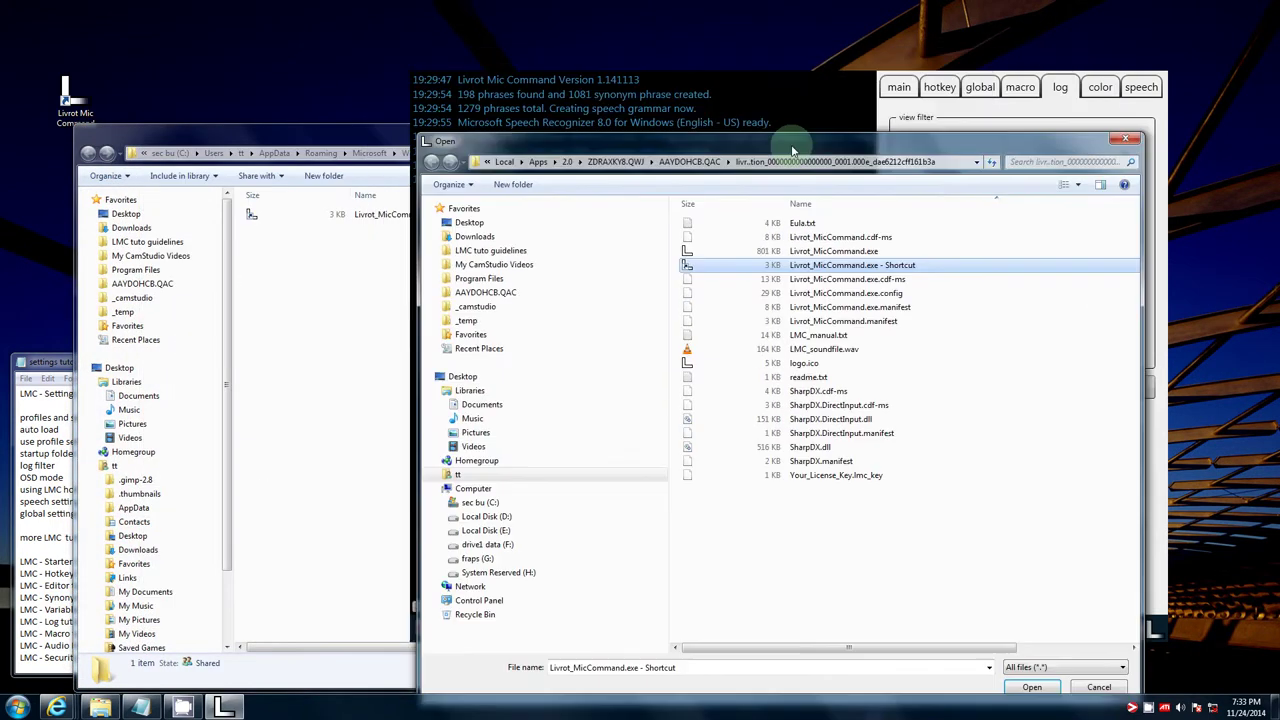
drag(812, 265, 336, 298)
click(753, 508)
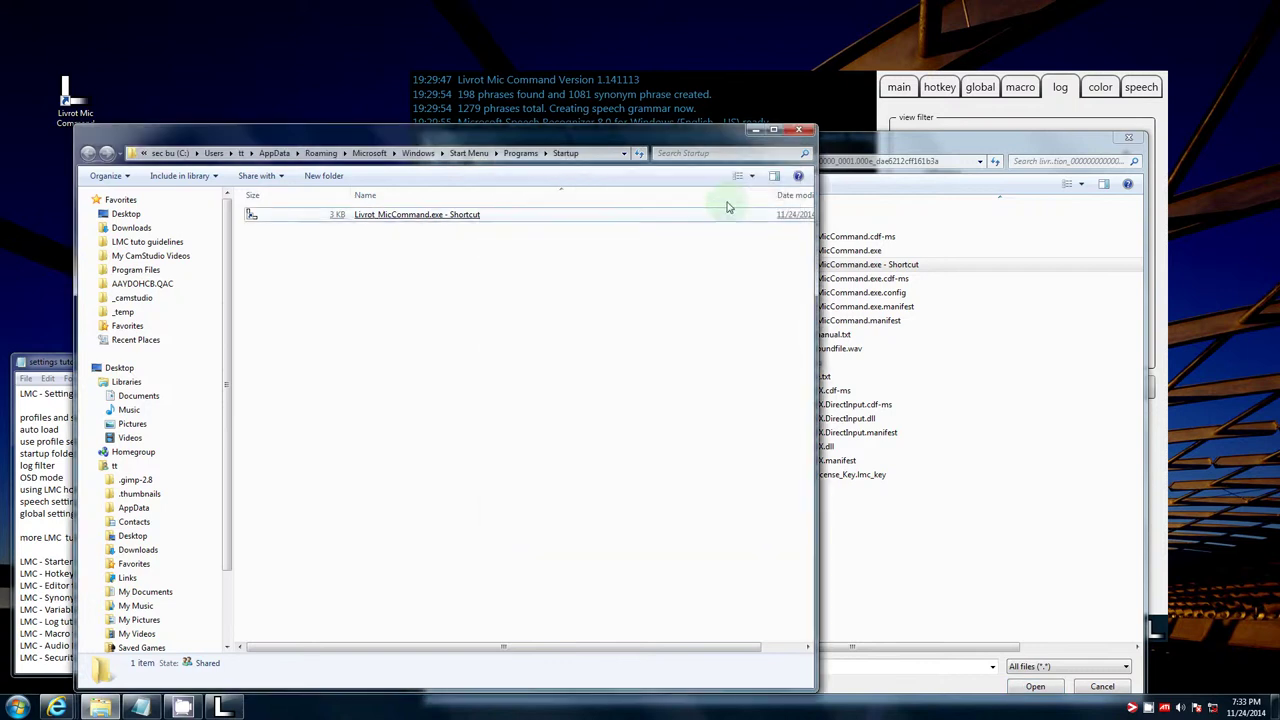
drag(850, 147, 589, 130)
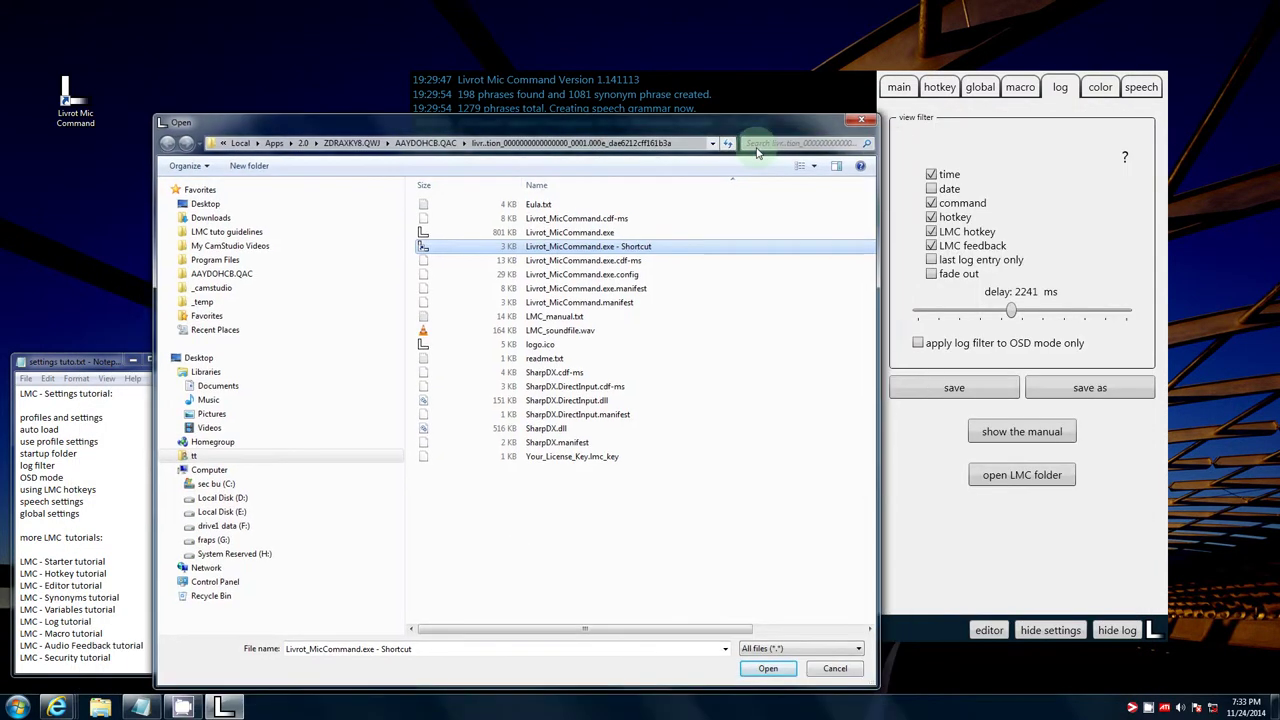
click(835, 669)
On the main tab, try always-listen mode, untick start minimized, then restore listen-once mode
click(899, 87)
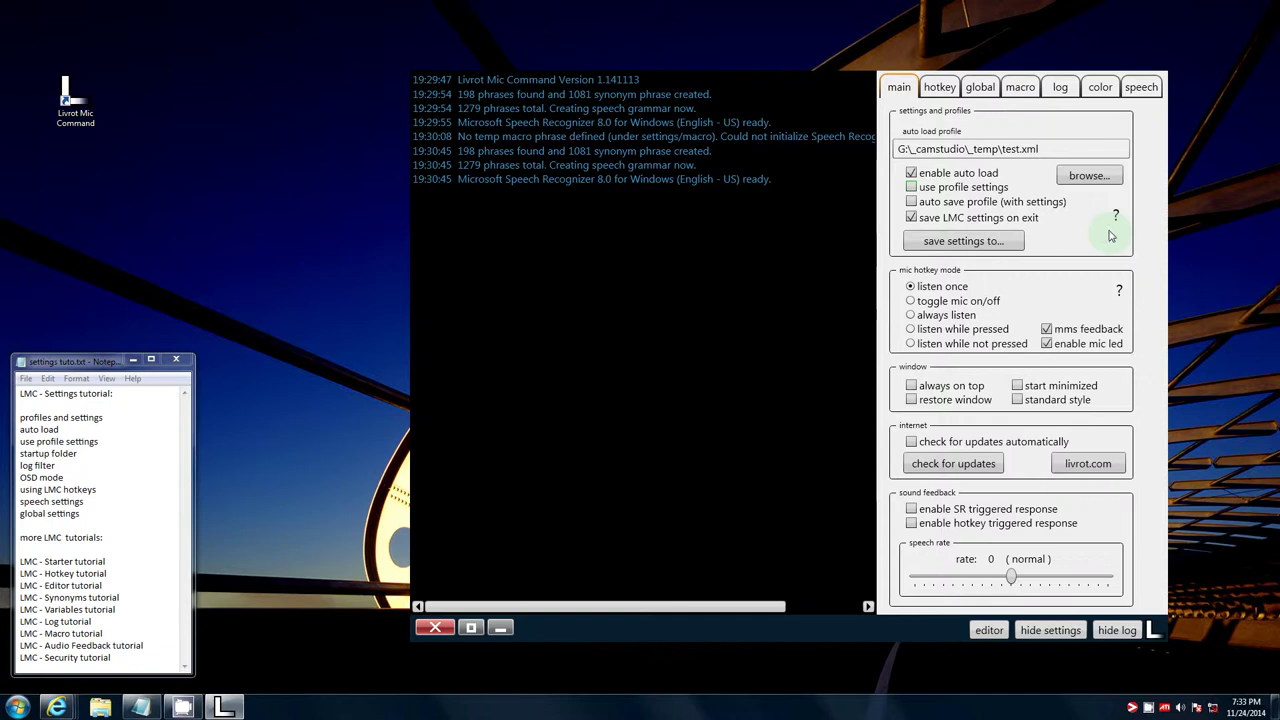
click(911, 315)
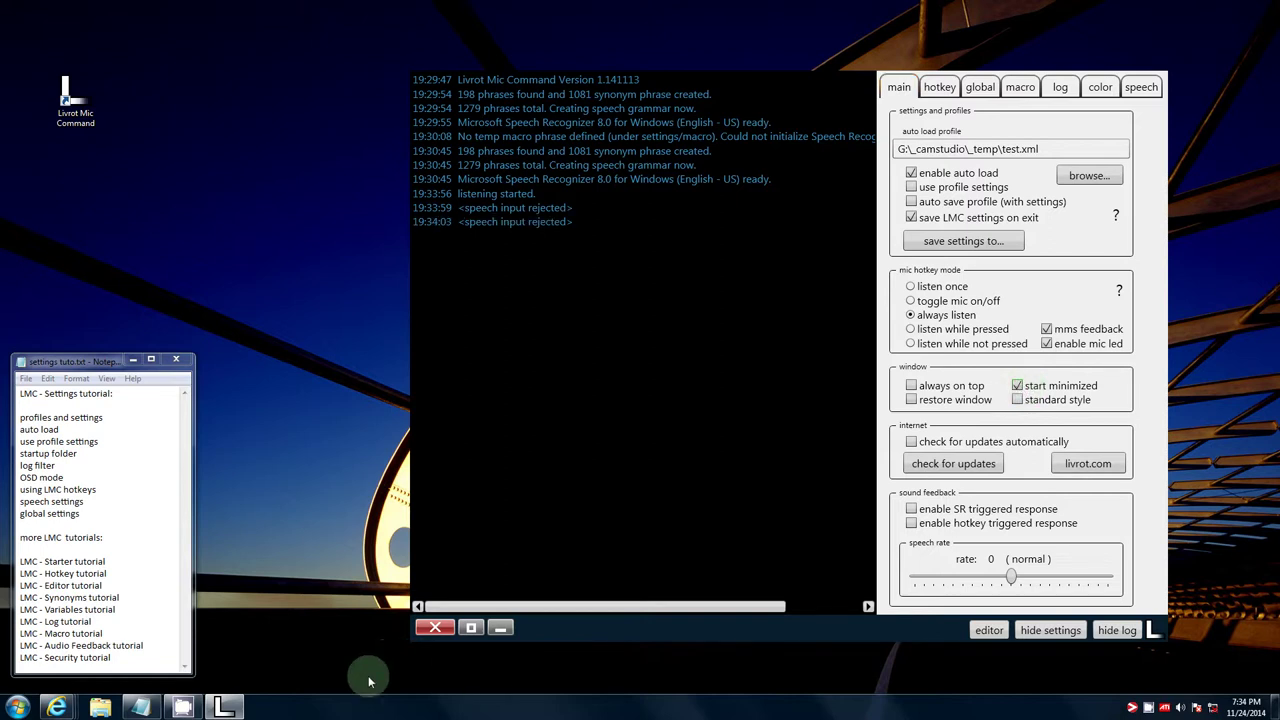
mouse_move(236, 712)
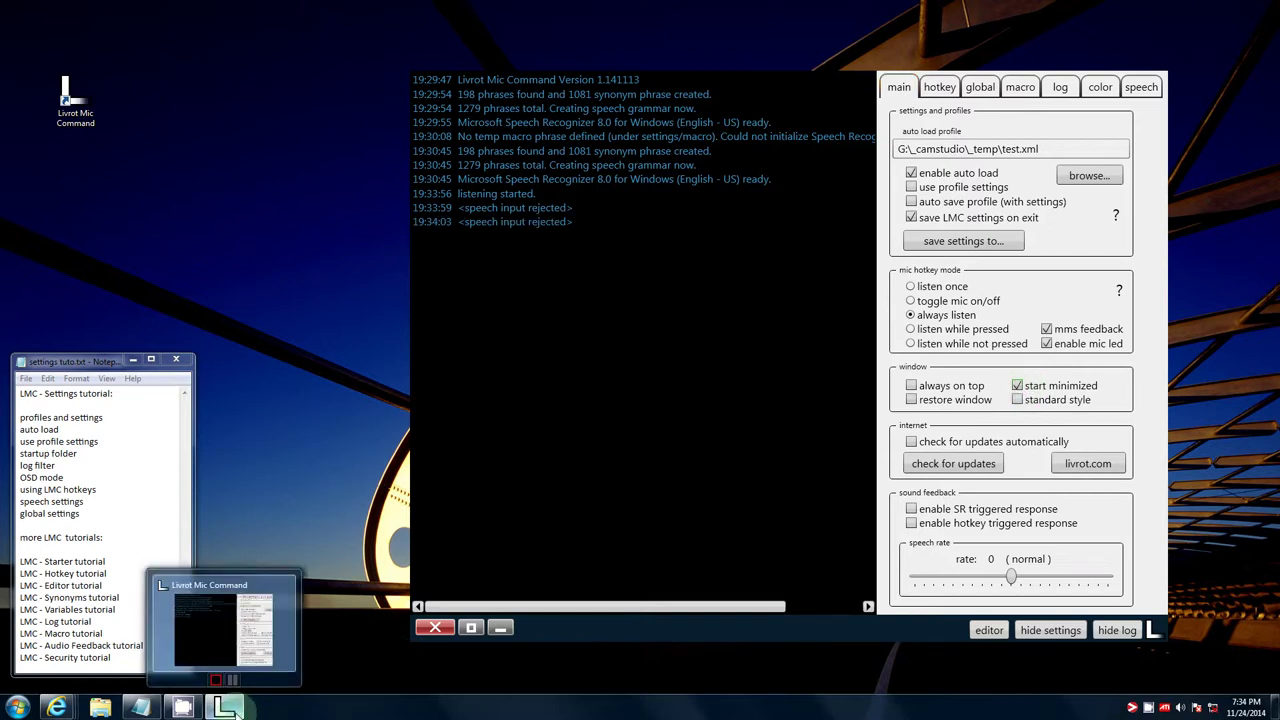
click(1027, 390)
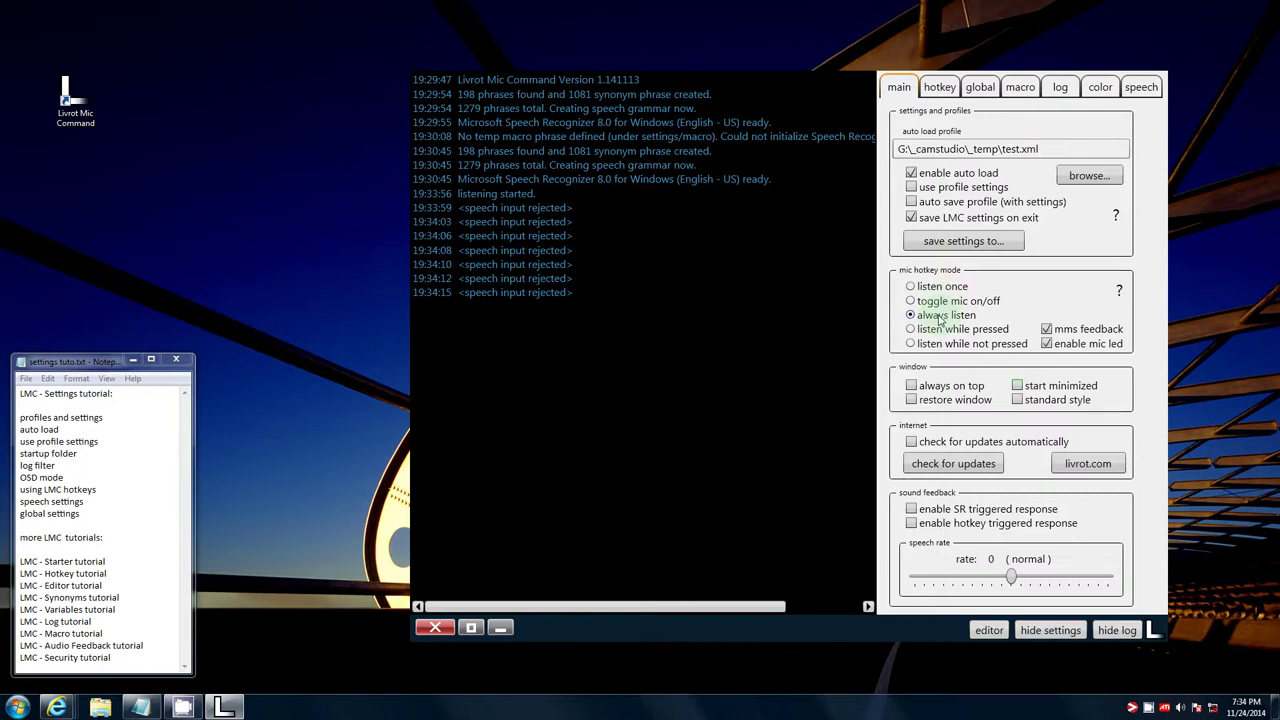
mouse_move(940, 318)
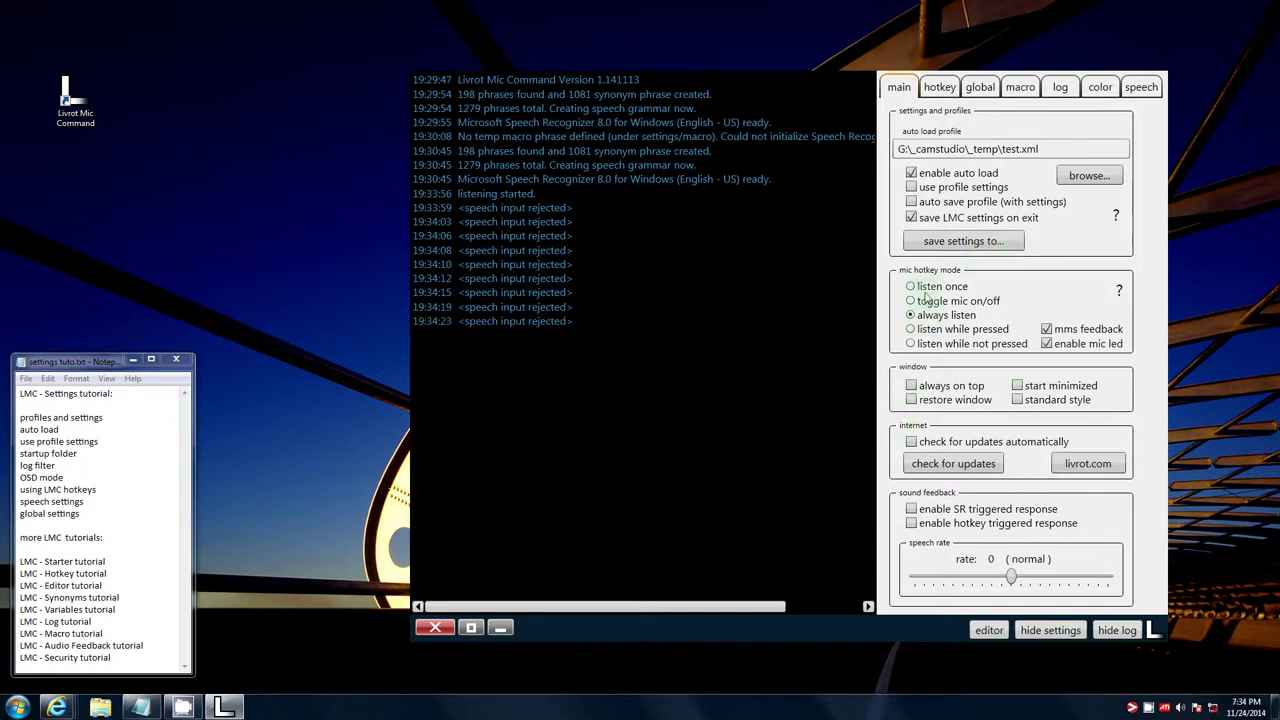
click(928, 286)
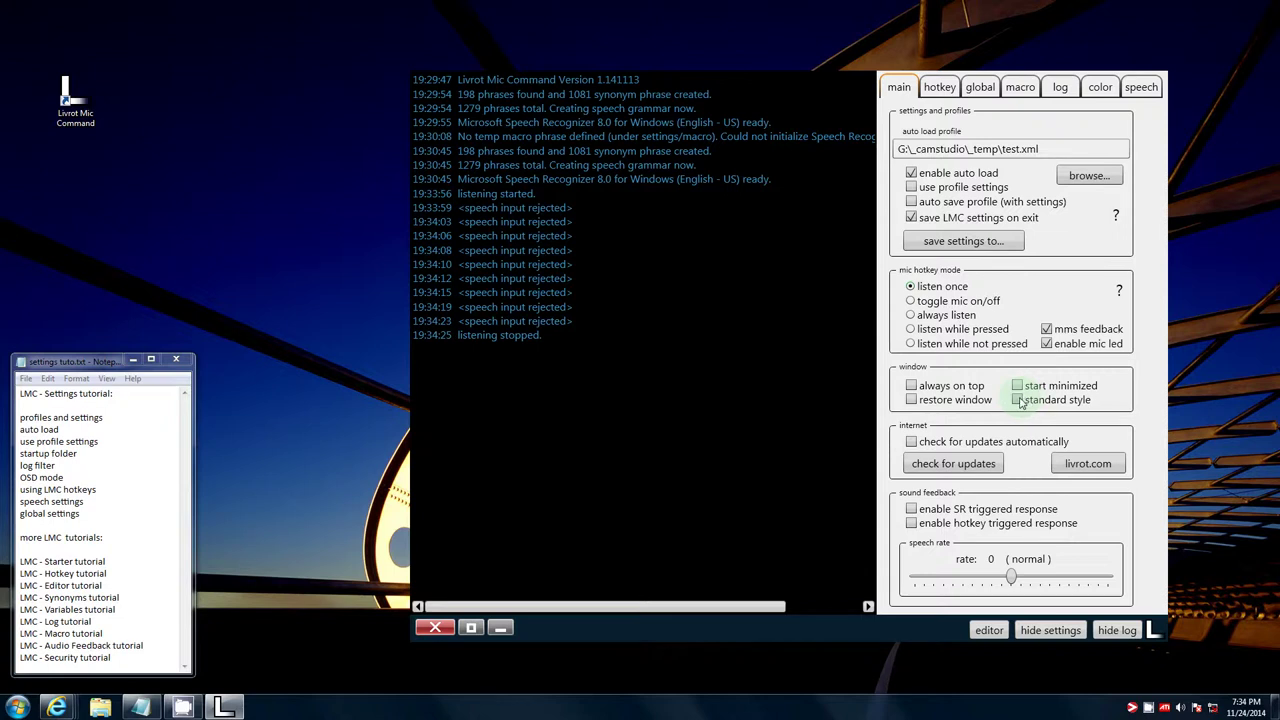
Move the tutorial notes window higher on the left and nudge the LMC window slightly down-left
mouse_move(1021, 402)
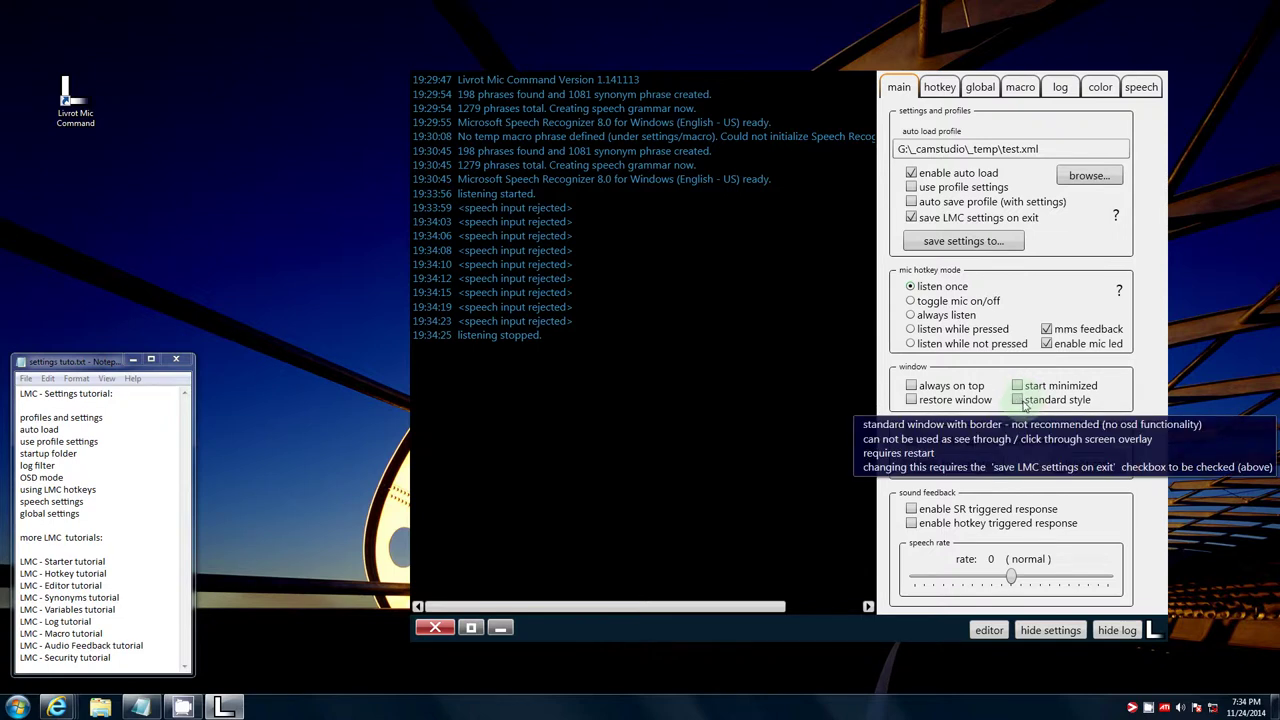
drag(142, 356, 298, 196)
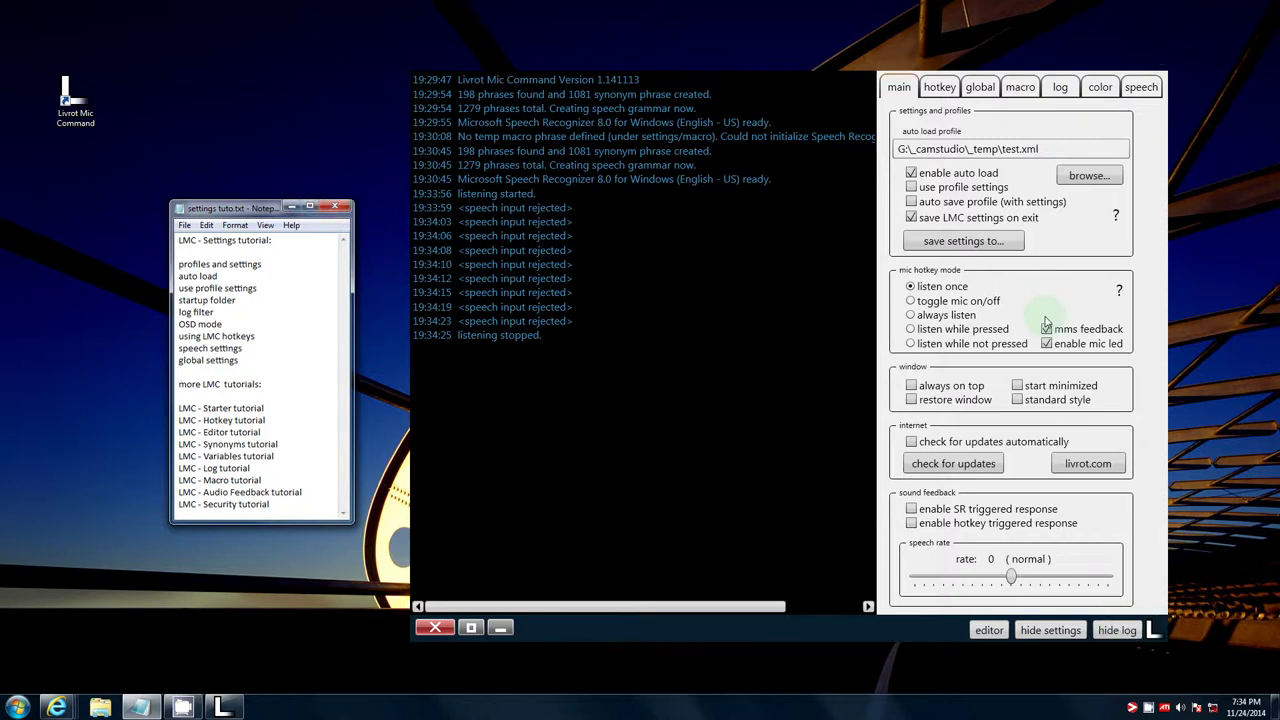
drag(778, 290, 774, 293)
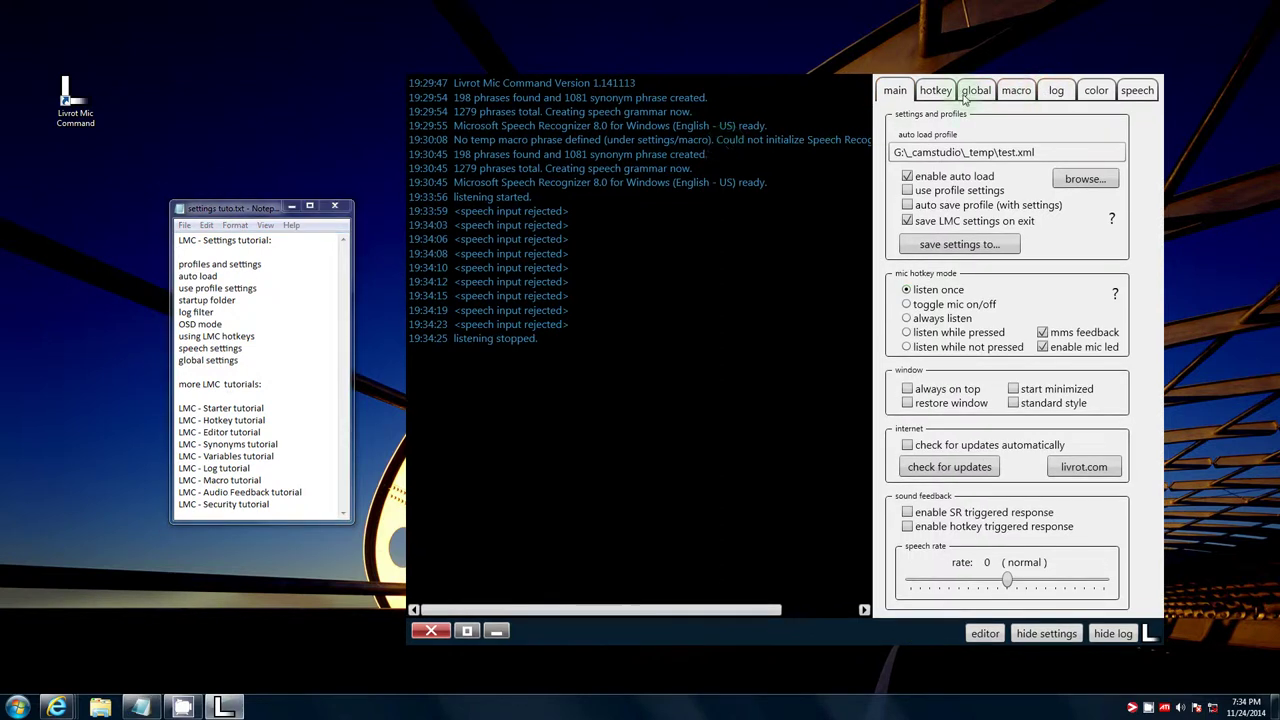
On the color tab, drag the log background alpha to 0 (#00000000) and move the windows higher
click(1056, 91)
click(1096, 91)
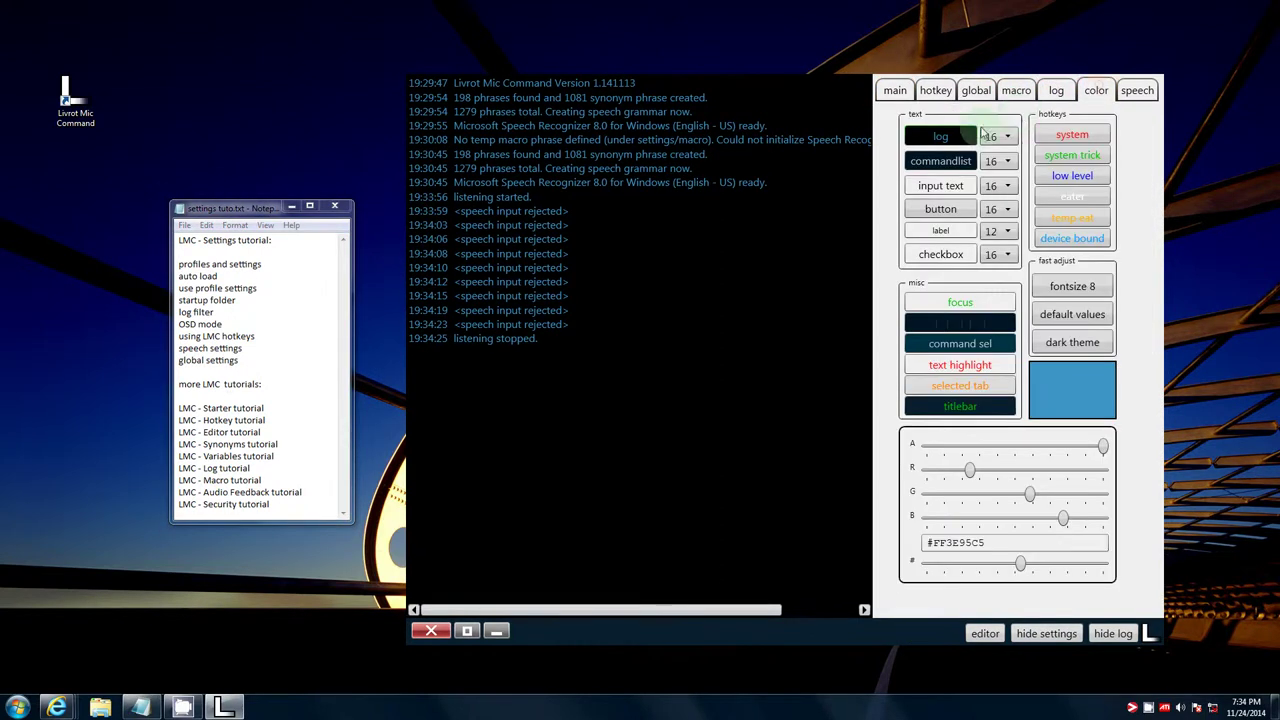
drag(1104, 446, 728, 601)
drag(255, 207, 220, 94)
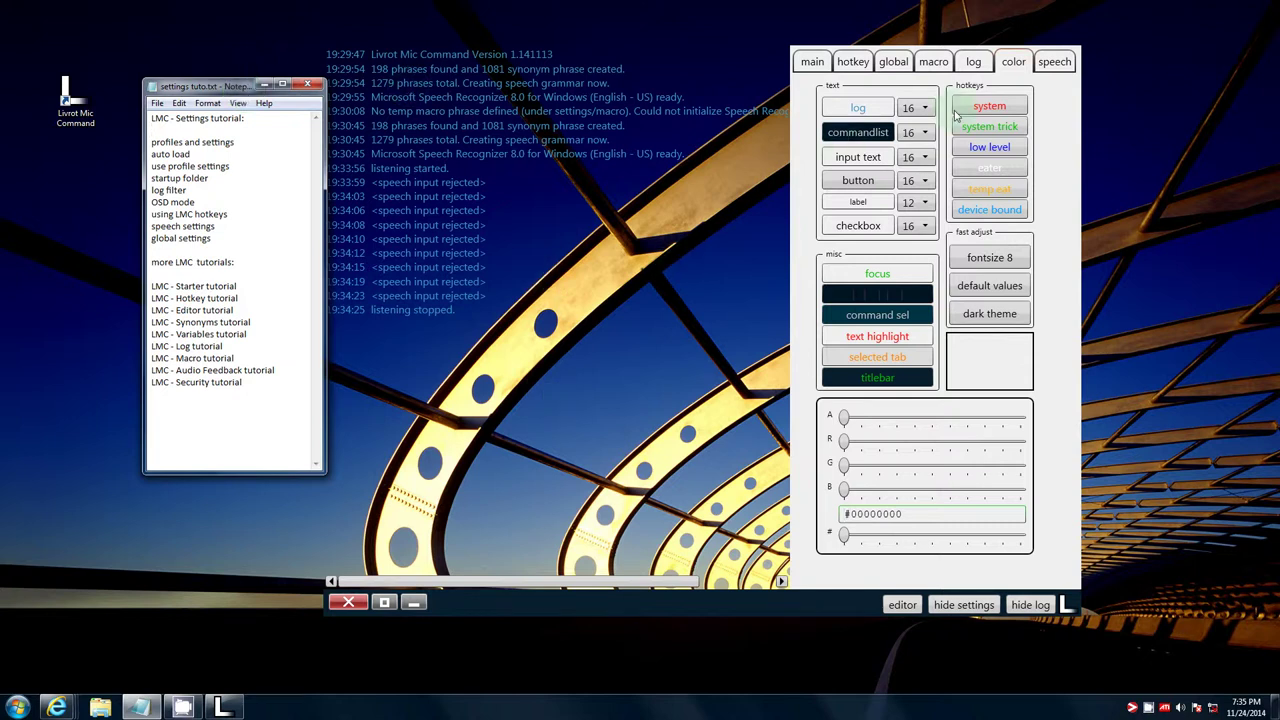
click(815, 62)
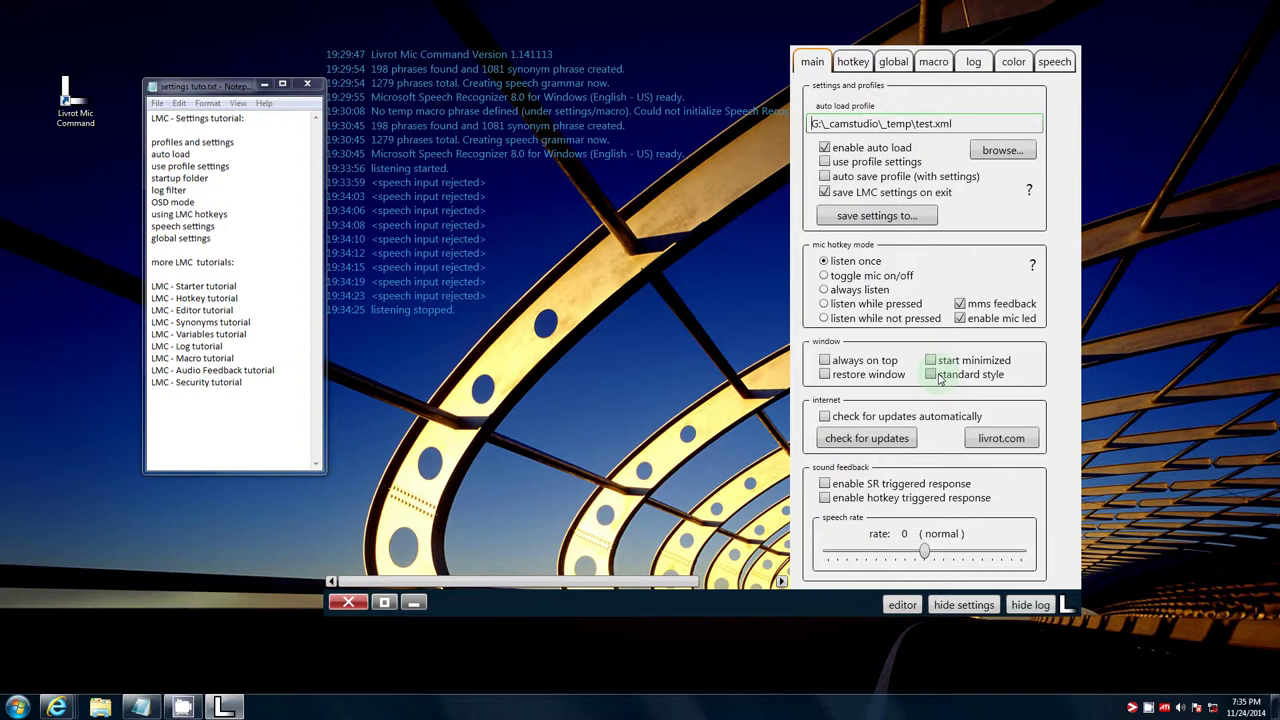
mouse_move(938, 378)
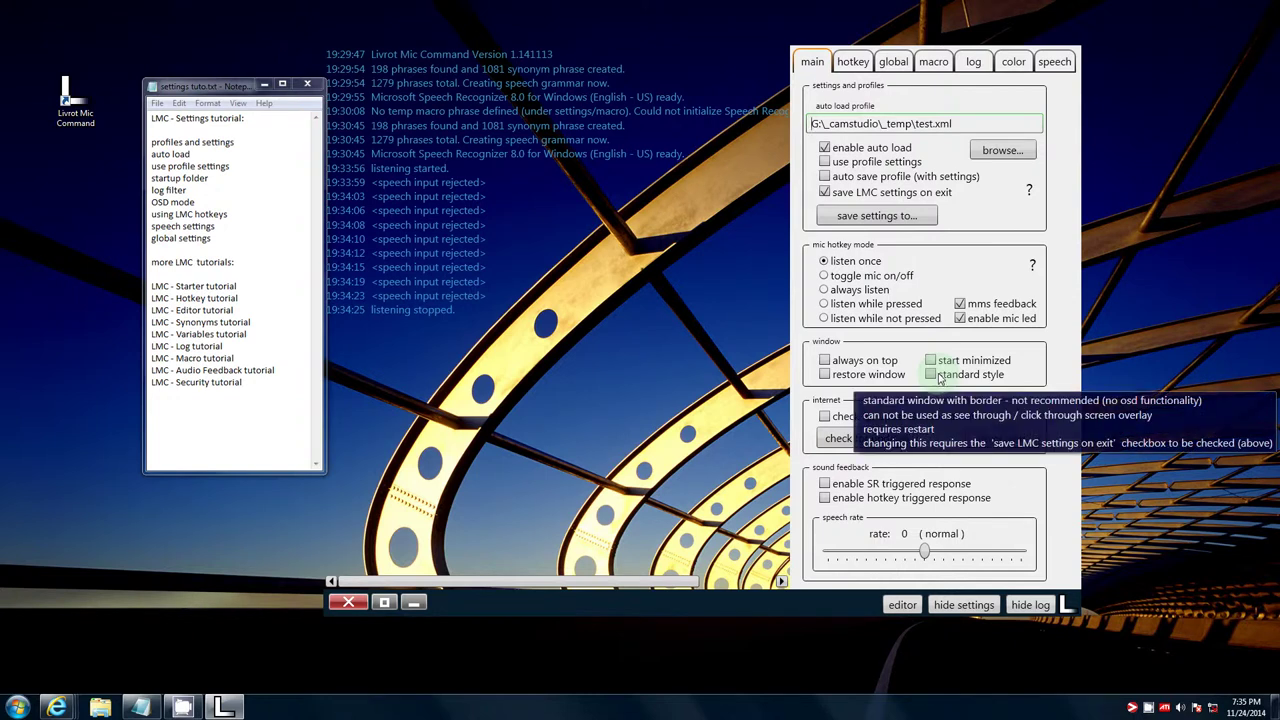
mouse_move(885, 377)
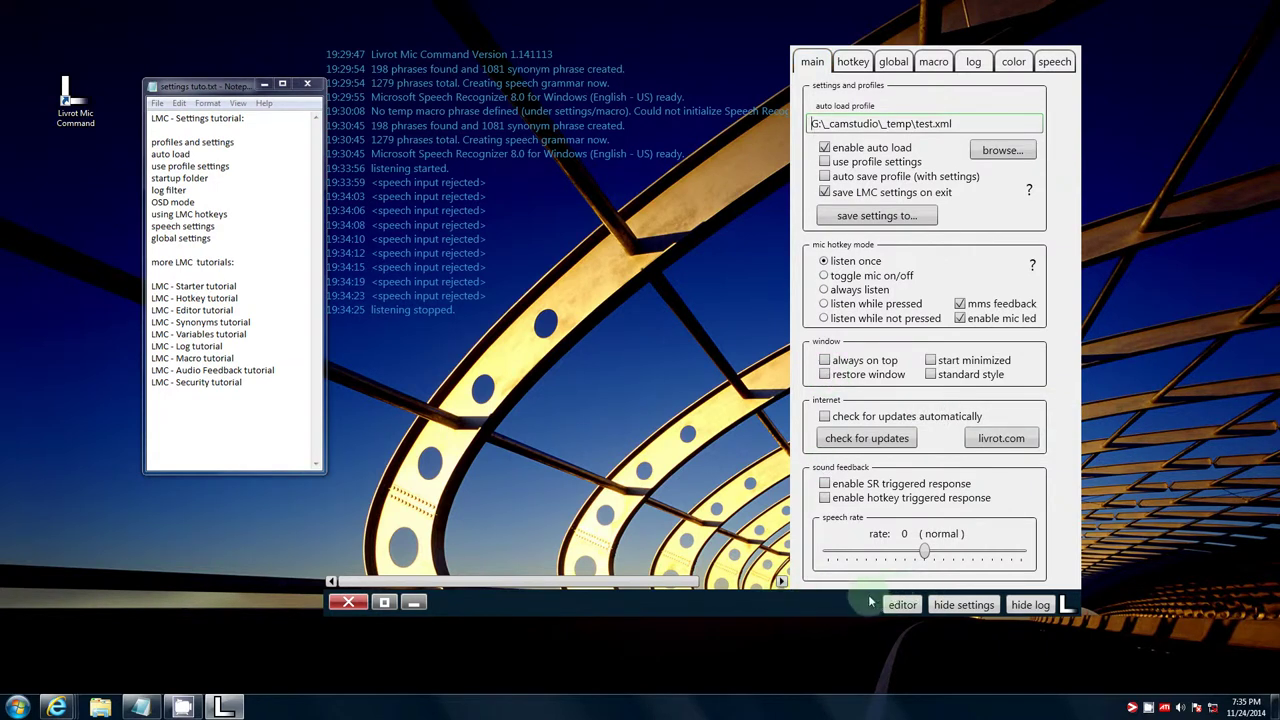
Hide the settings panel, then move the log window right and widen it
click(960, 605)
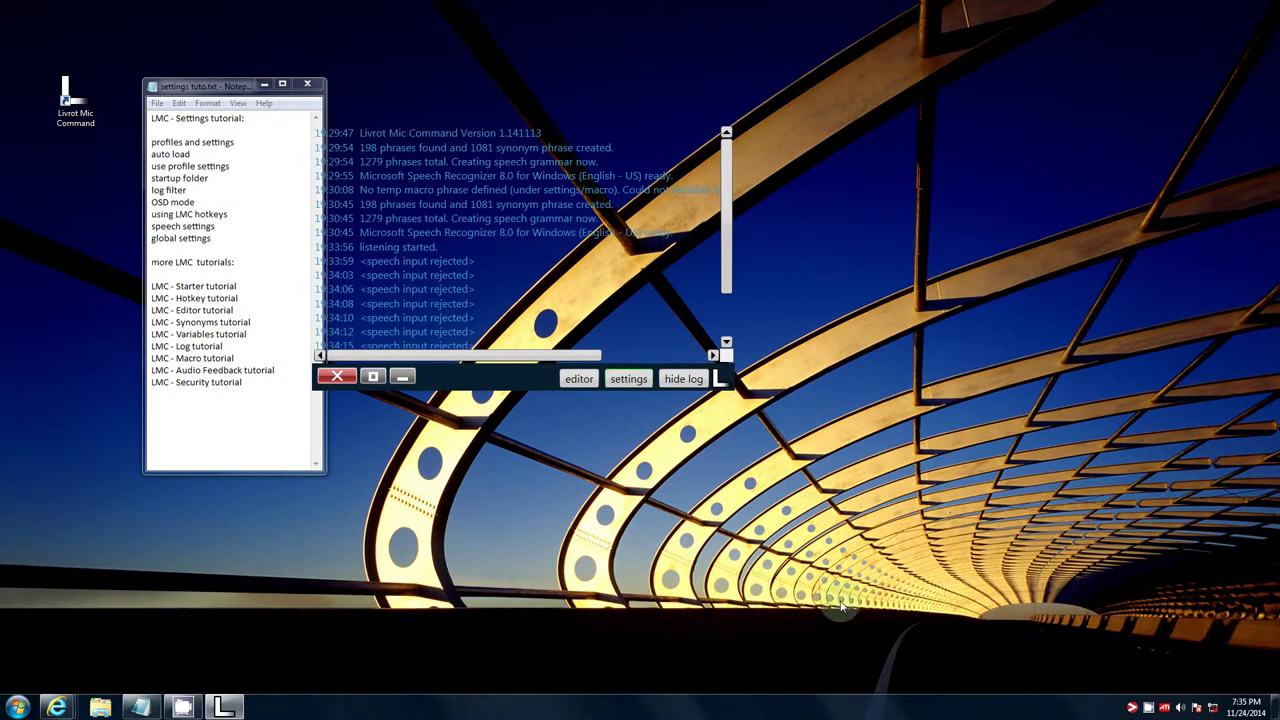
drag(544, 380, 1034, 400)
drag(1218, 401, 1246, 400)
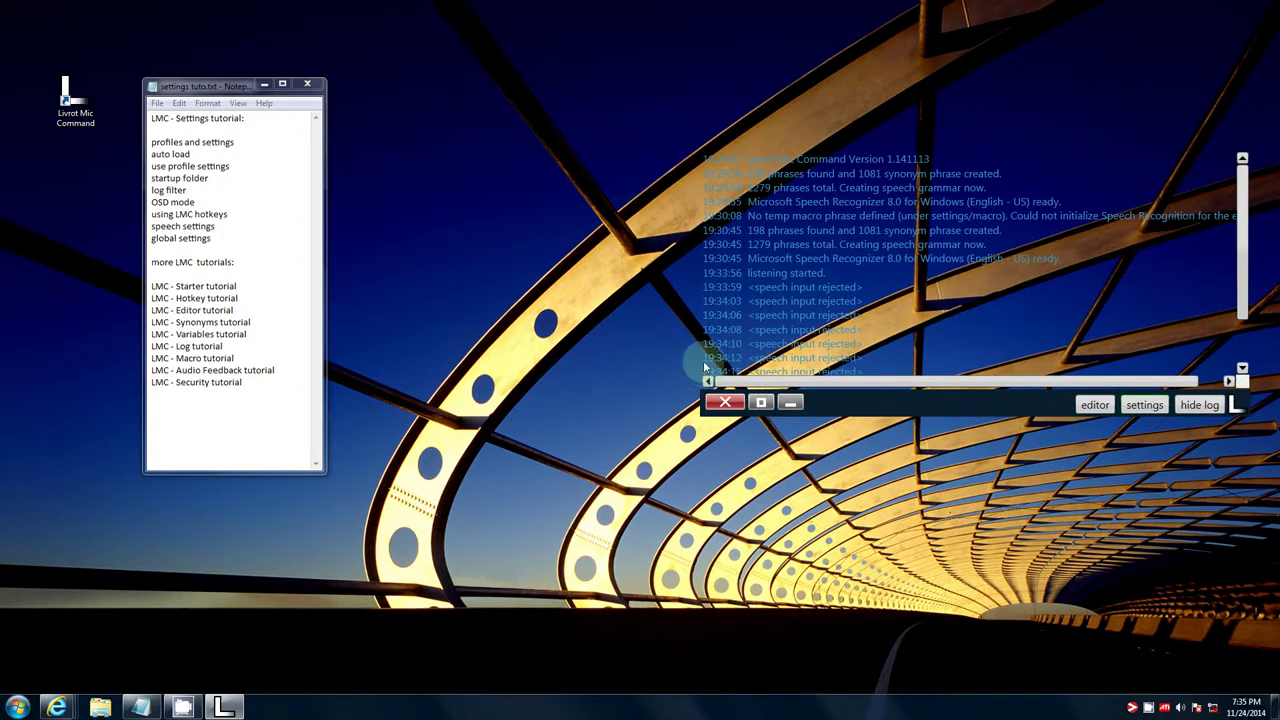
drag(703, 357, 631, 363)
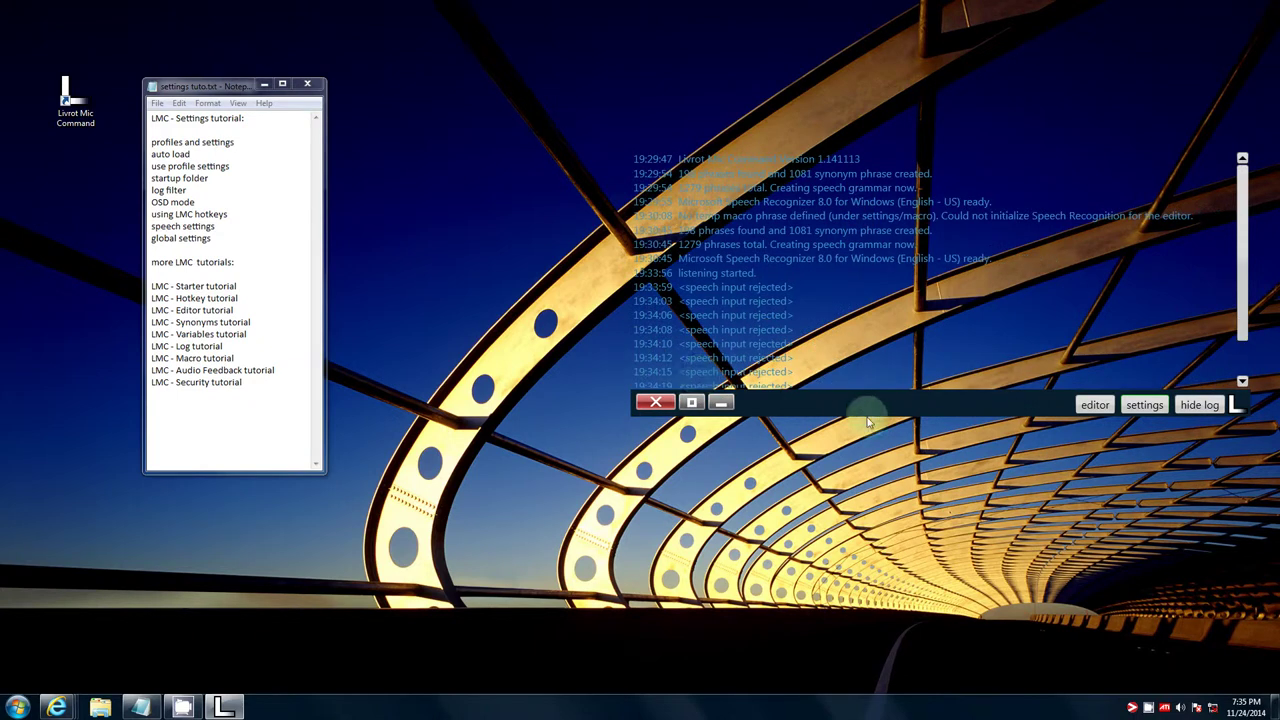
drag(886, 402, 929, 407)
Test the Ctrl+T, Ctrl+Alt+L and Ctrl+Alt+T titlebar/log hotkeys, then reopen the settings panel
key(ctrl+t)
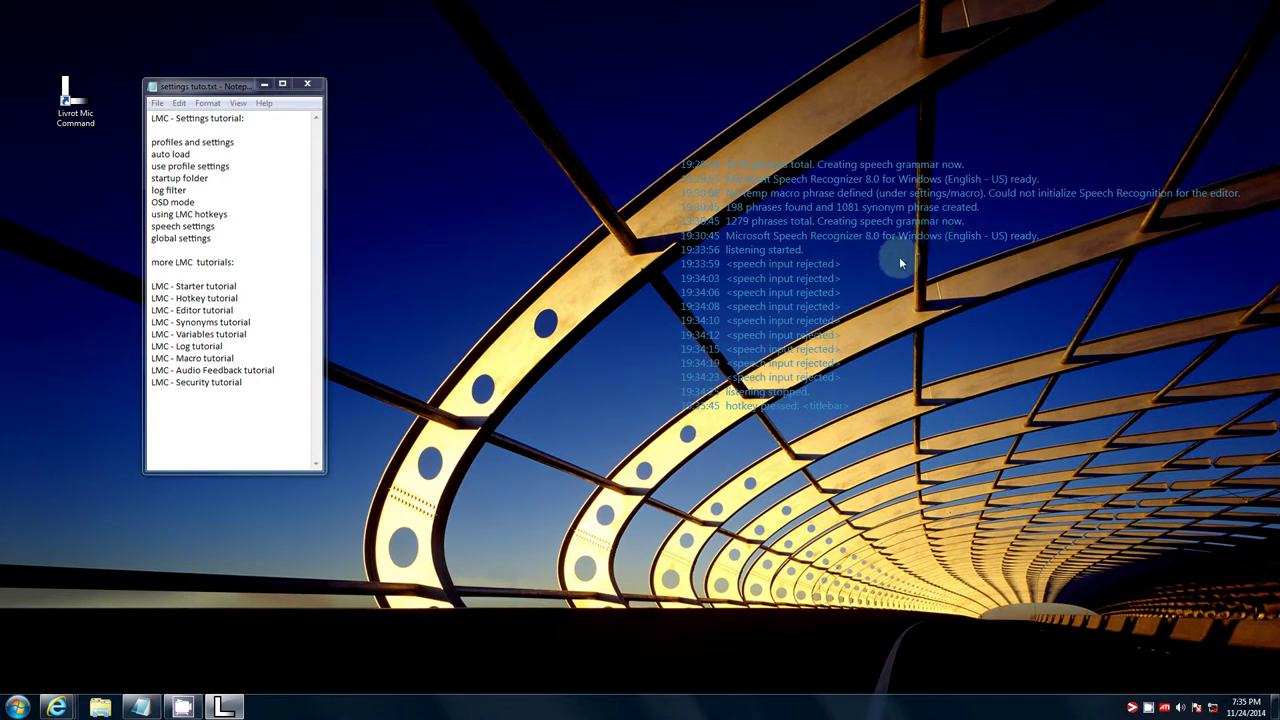
key(ctrl+alt+l)
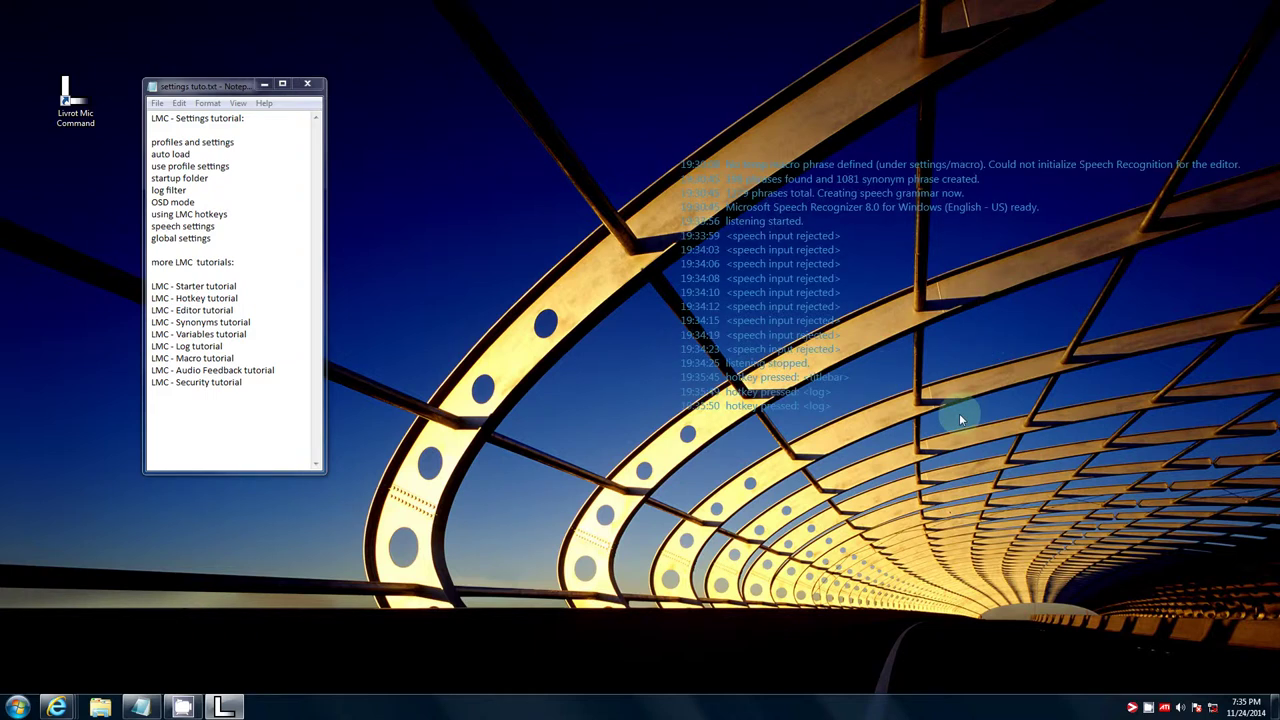
key(ctrl+alt+t)
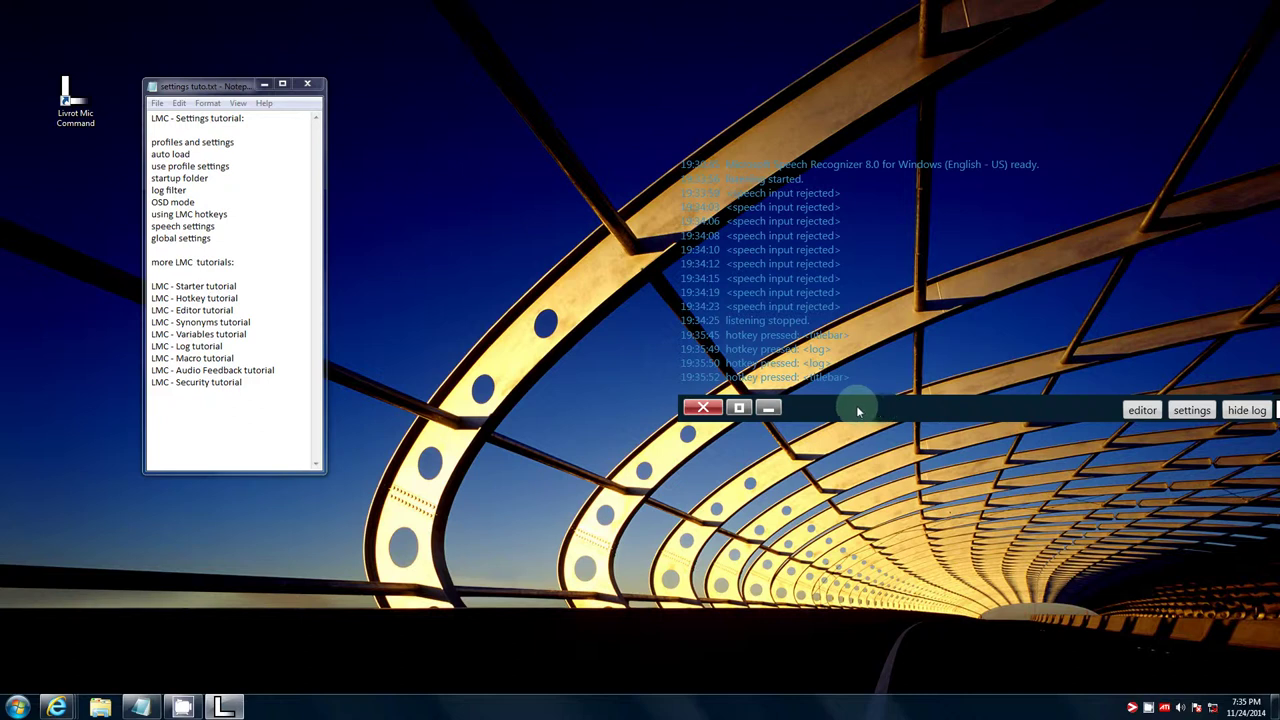
drag(866, 404, 614, 439)
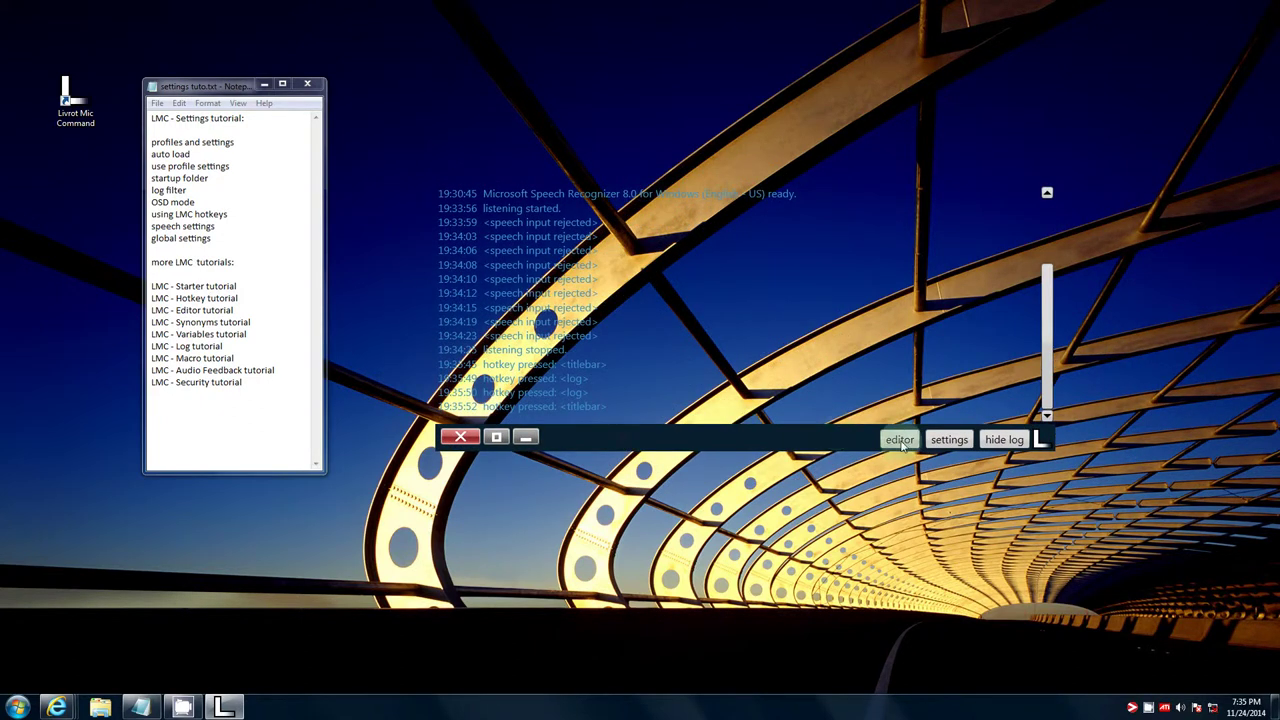
click(945, 440)
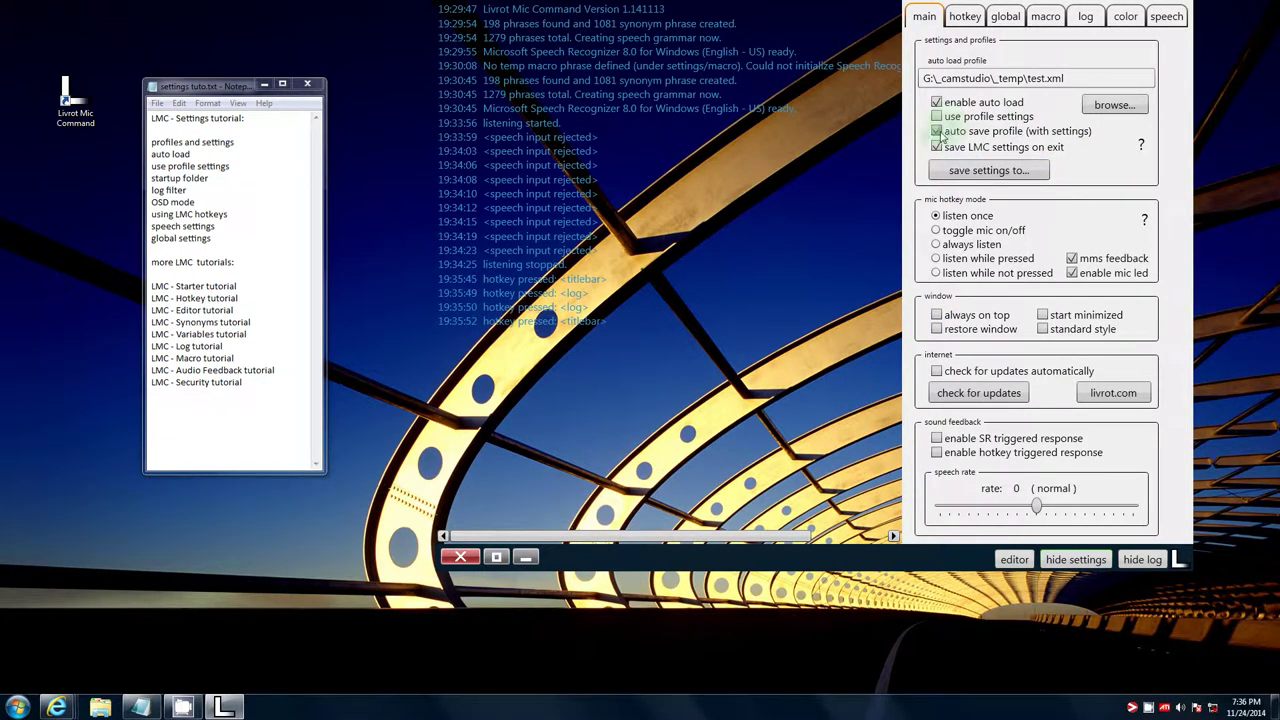
Turn off profile auto-save with settings, enable hotkey sound feedback, and open the phrase editor
click(938, 132)
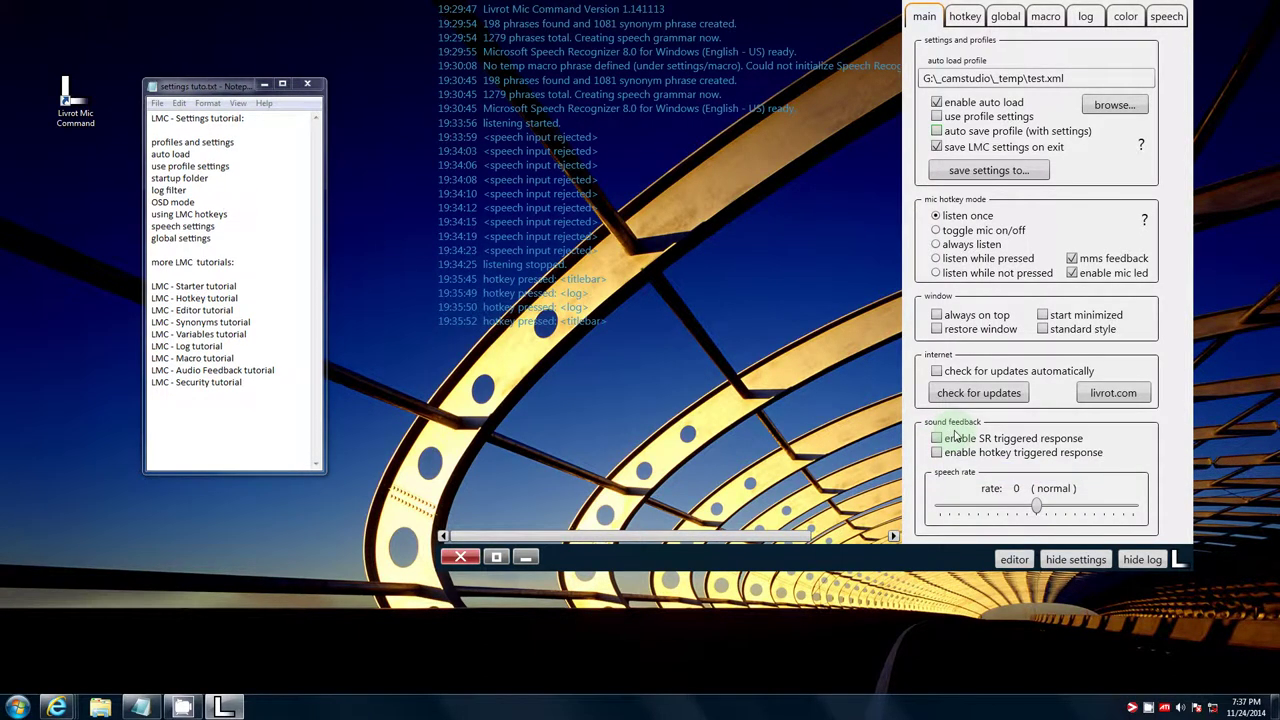
click(937, 452)
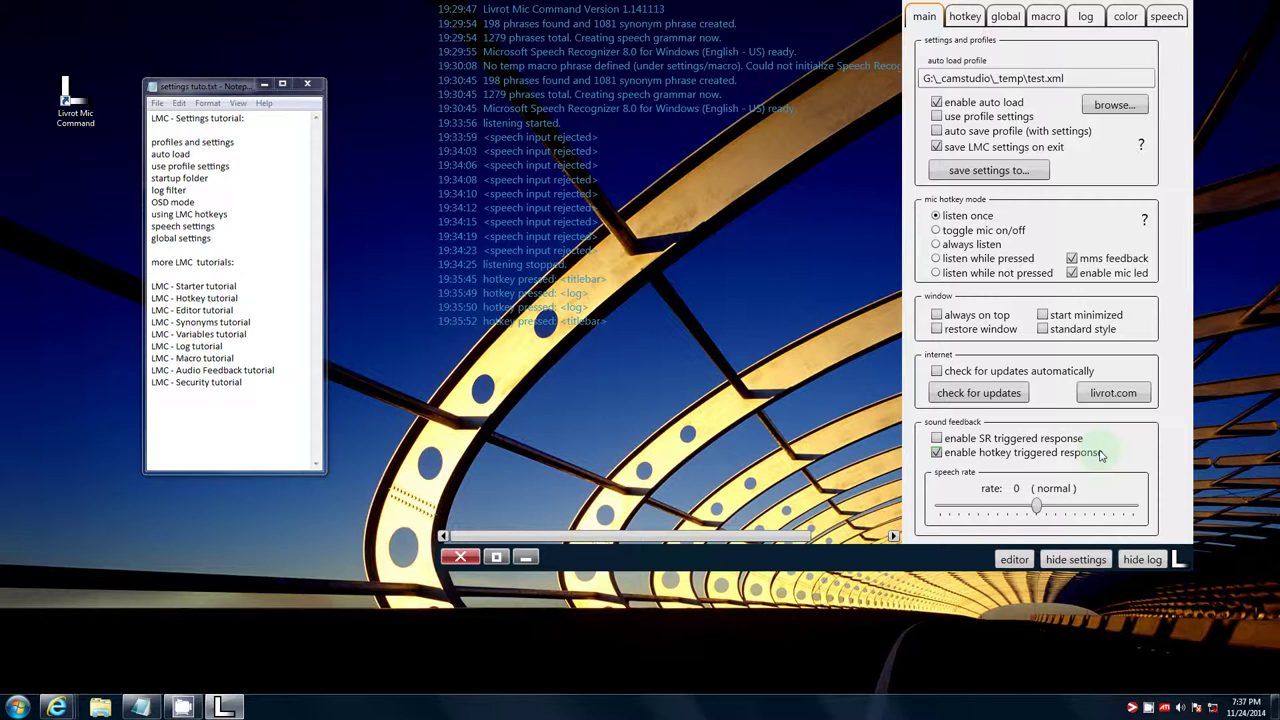
click(1015, 560)
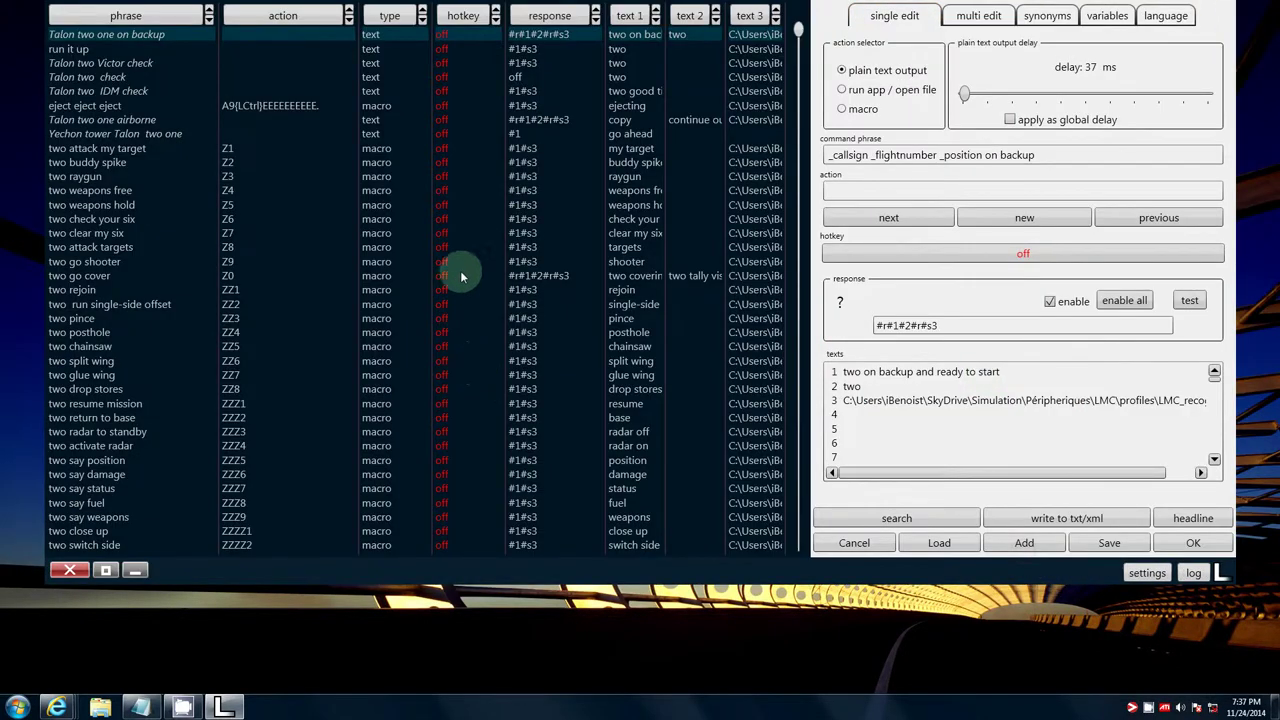
Turn on the 'two rejoin' phrase's response, enable all responses, and confirm the phrase editor
click(448, 290)
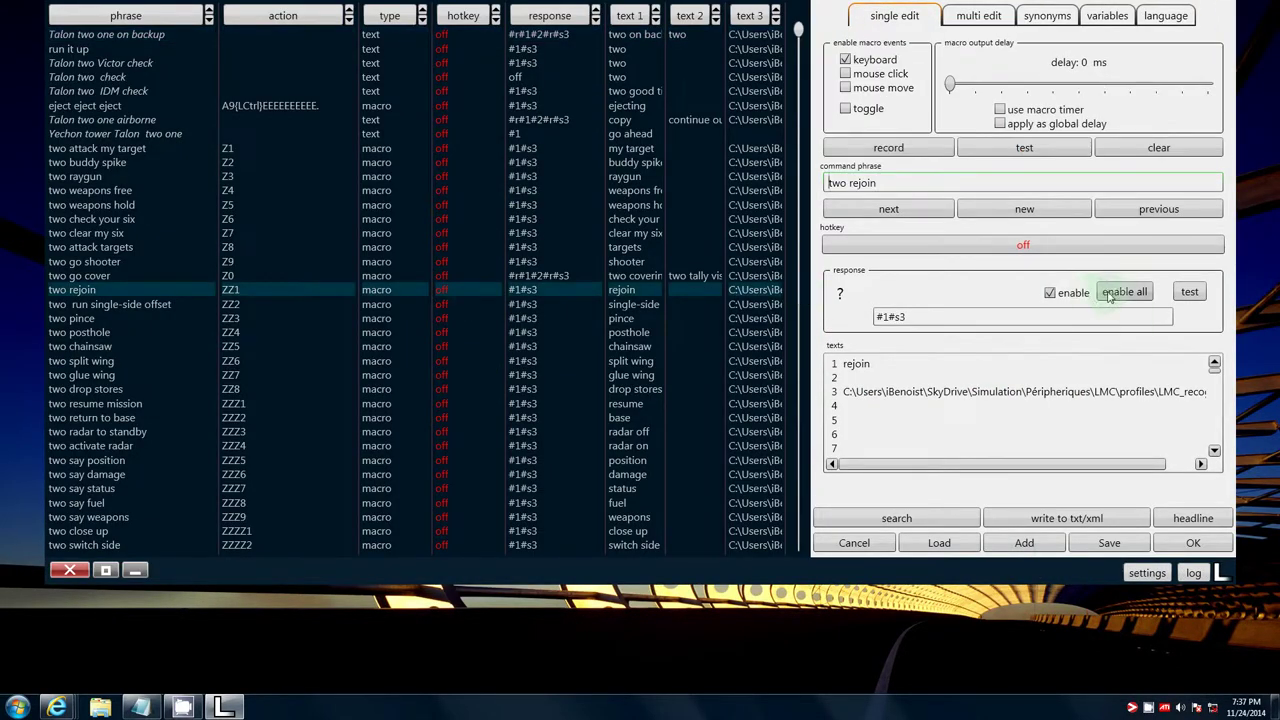
click(1050, 293)
click(1050, 293)
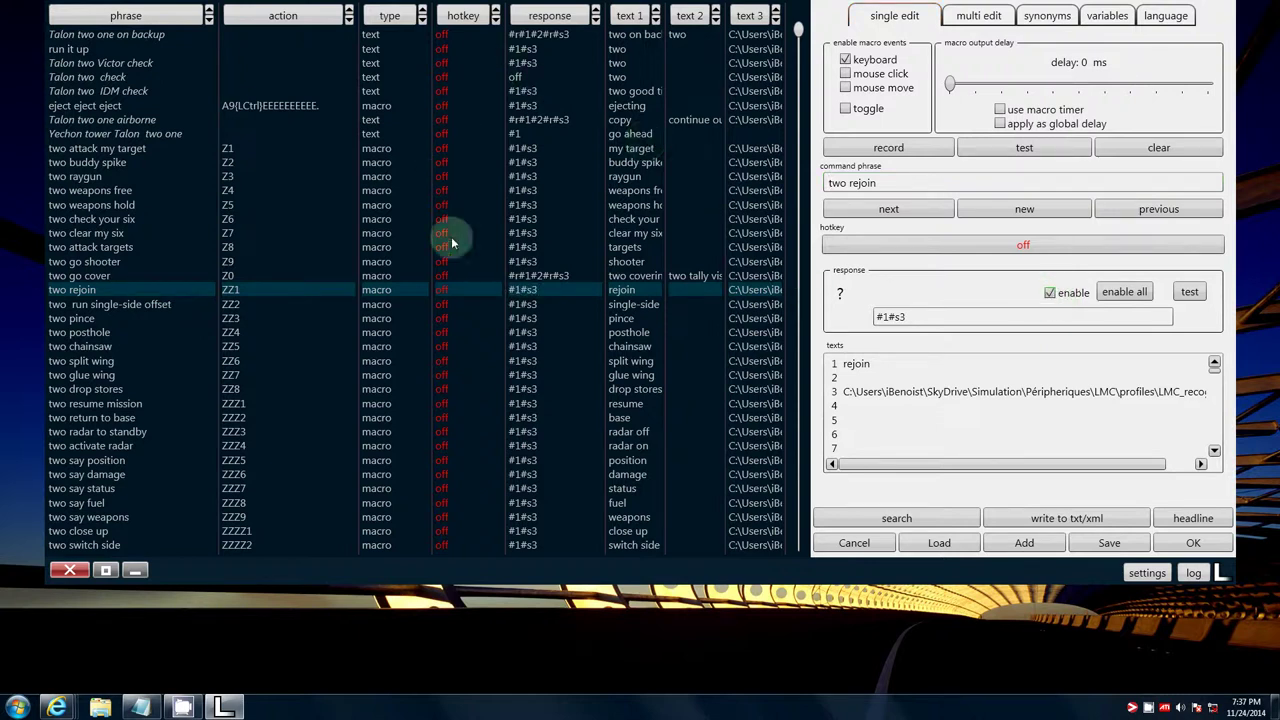
click(1124, 292)
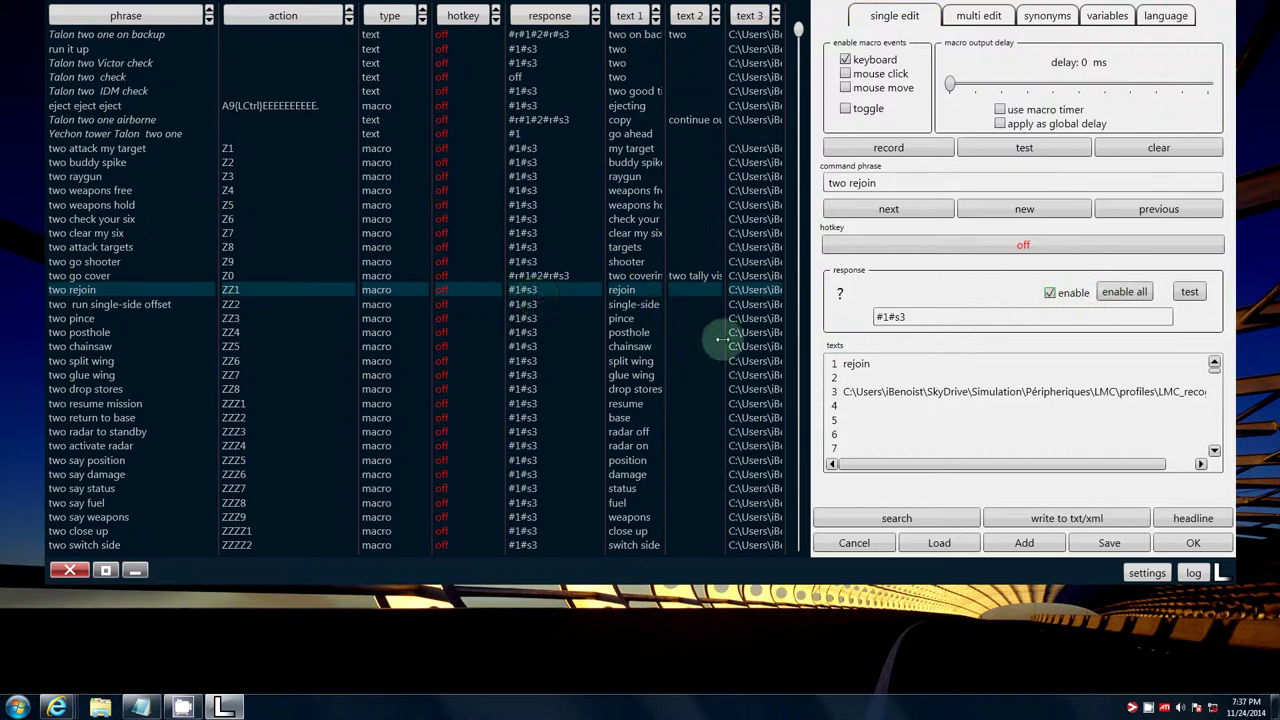
click(1194, 543)
Browse the hotkey, global, macro and log tabs, ending on the color tab
click(948, 439)
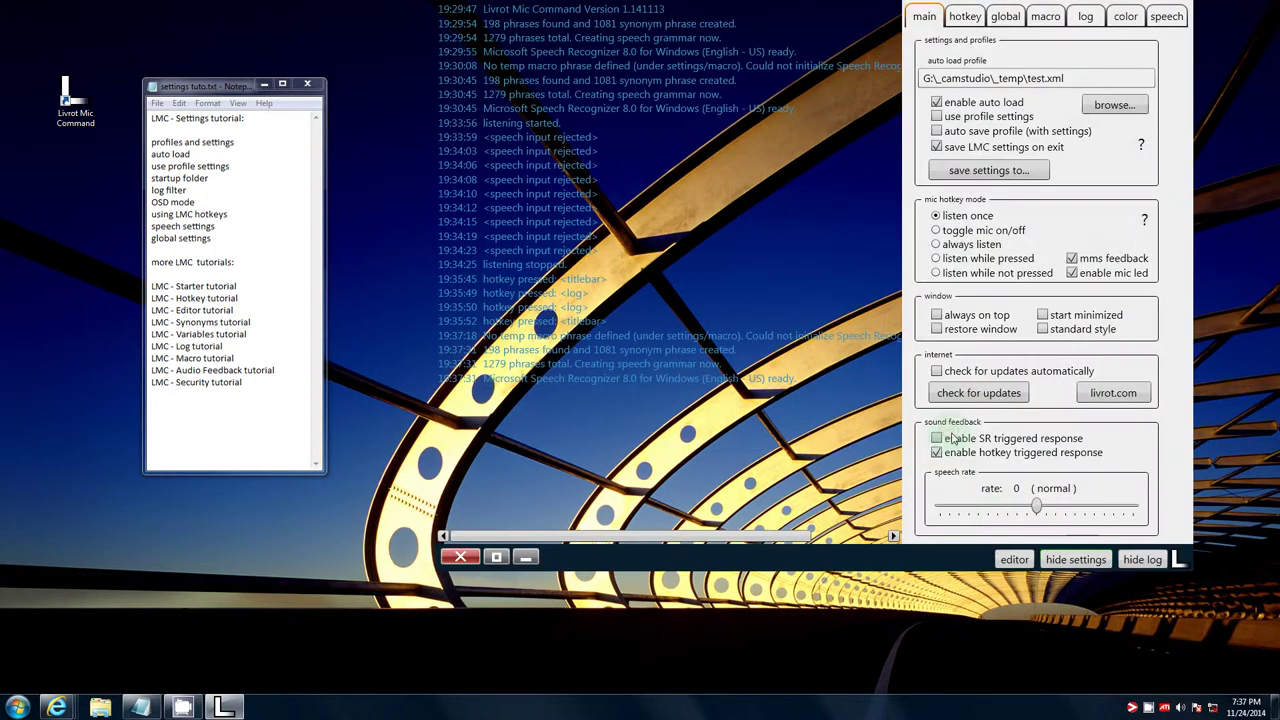
click(965, 17)
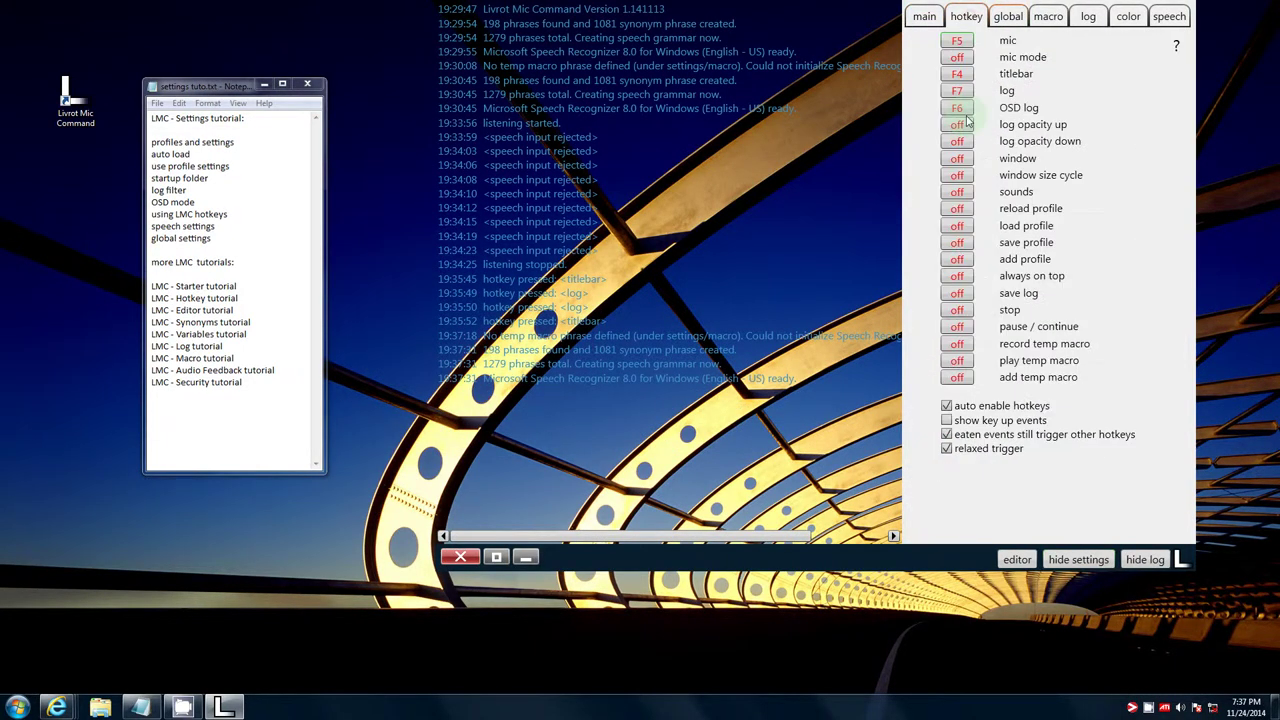
click(1009, 18)
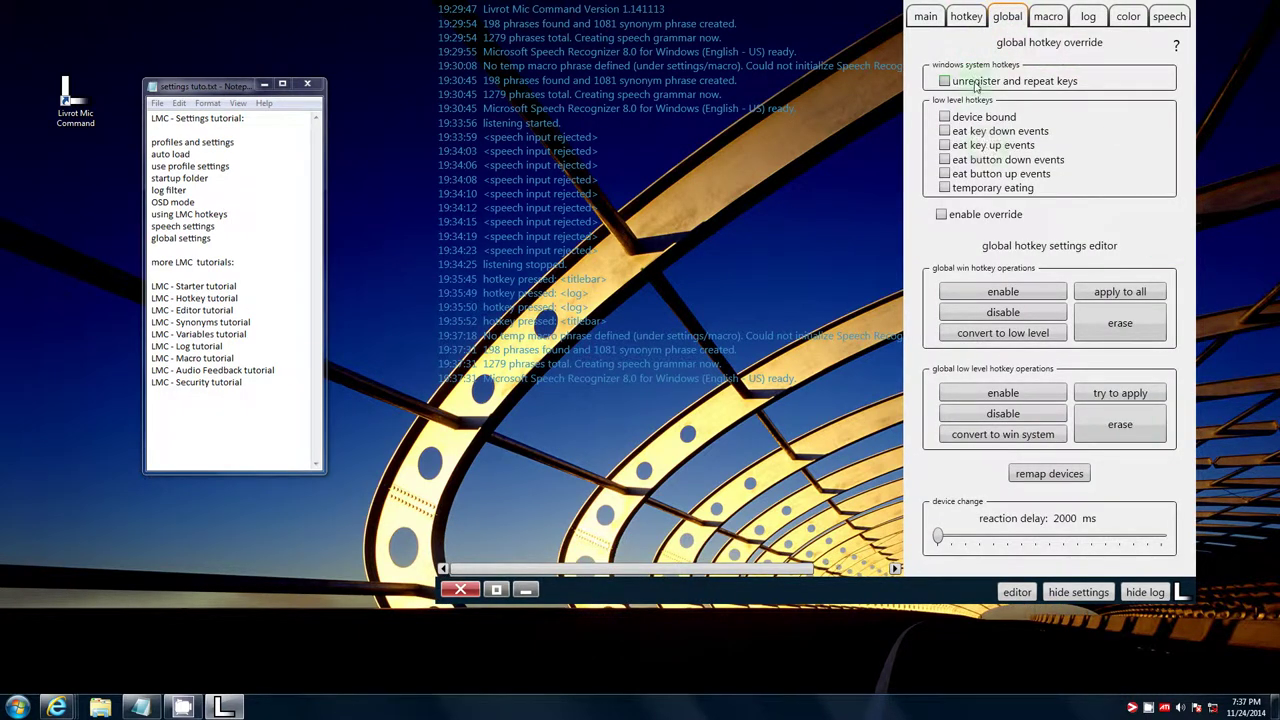
click(1050, 16)
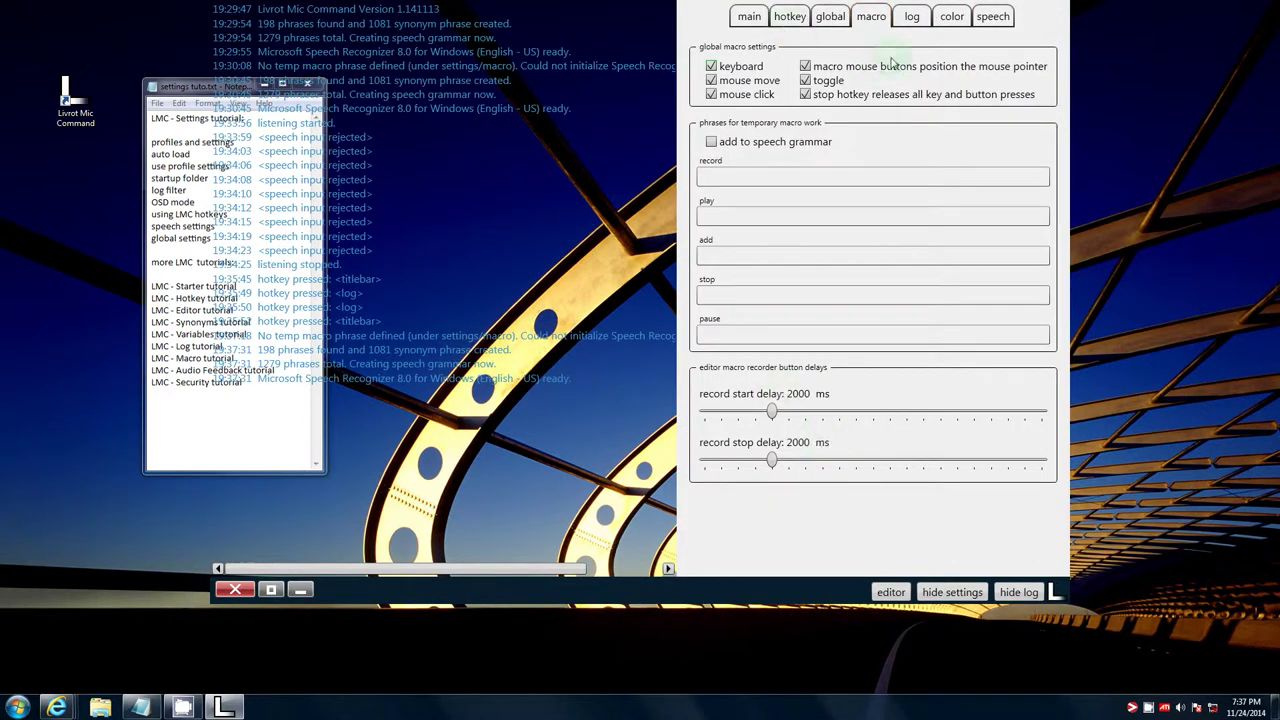
click(912, 16)
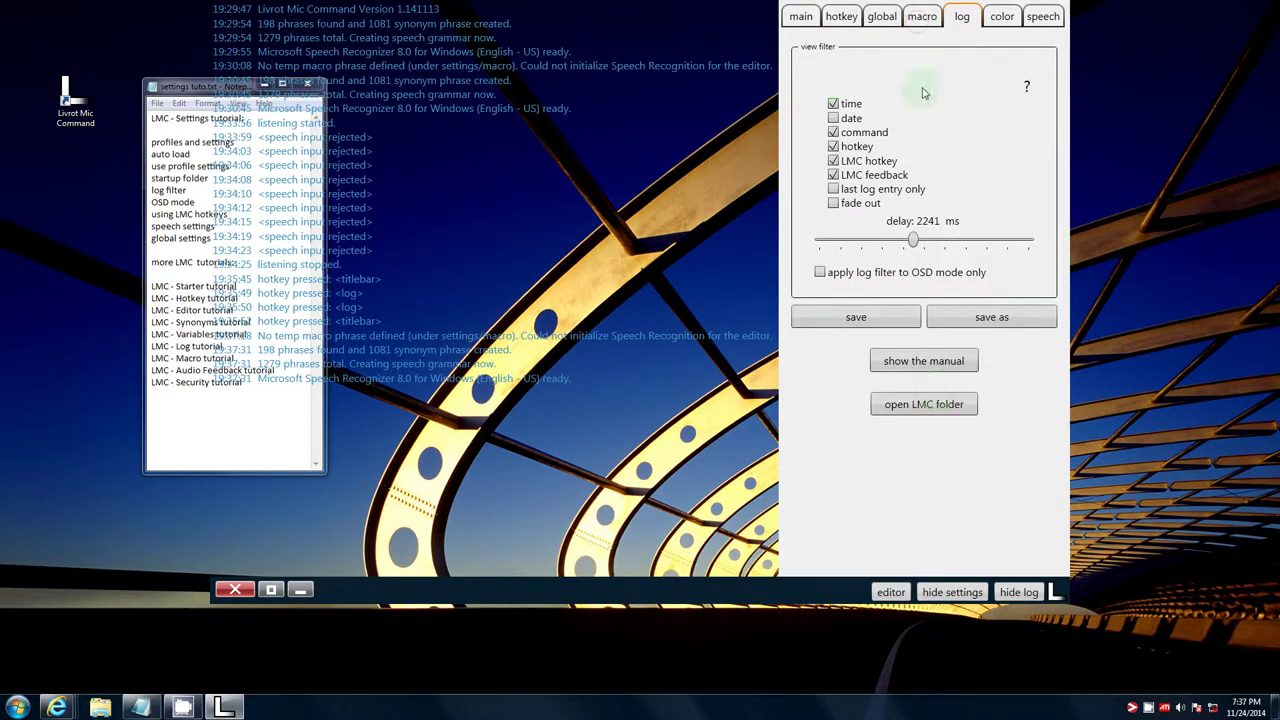
click(1001, 16)
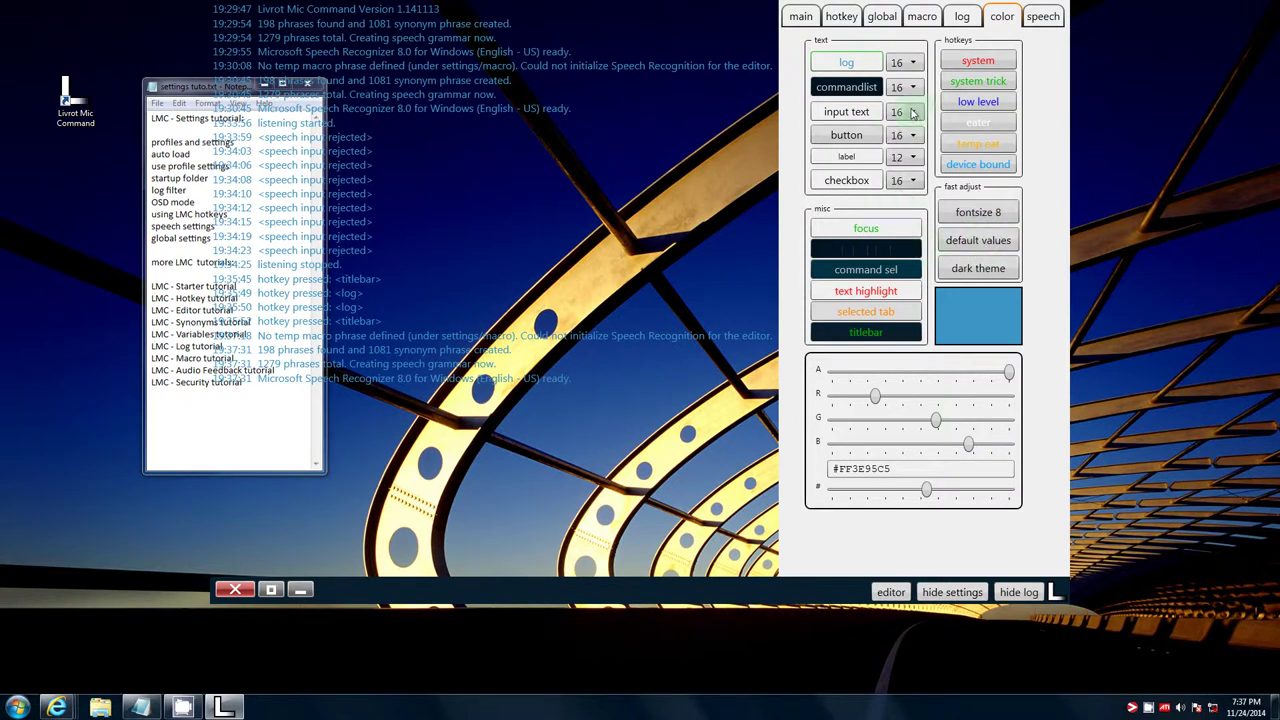
Load the input text colour, then check the commandlist and button font-size choices, keeping 16
click(855, 116)
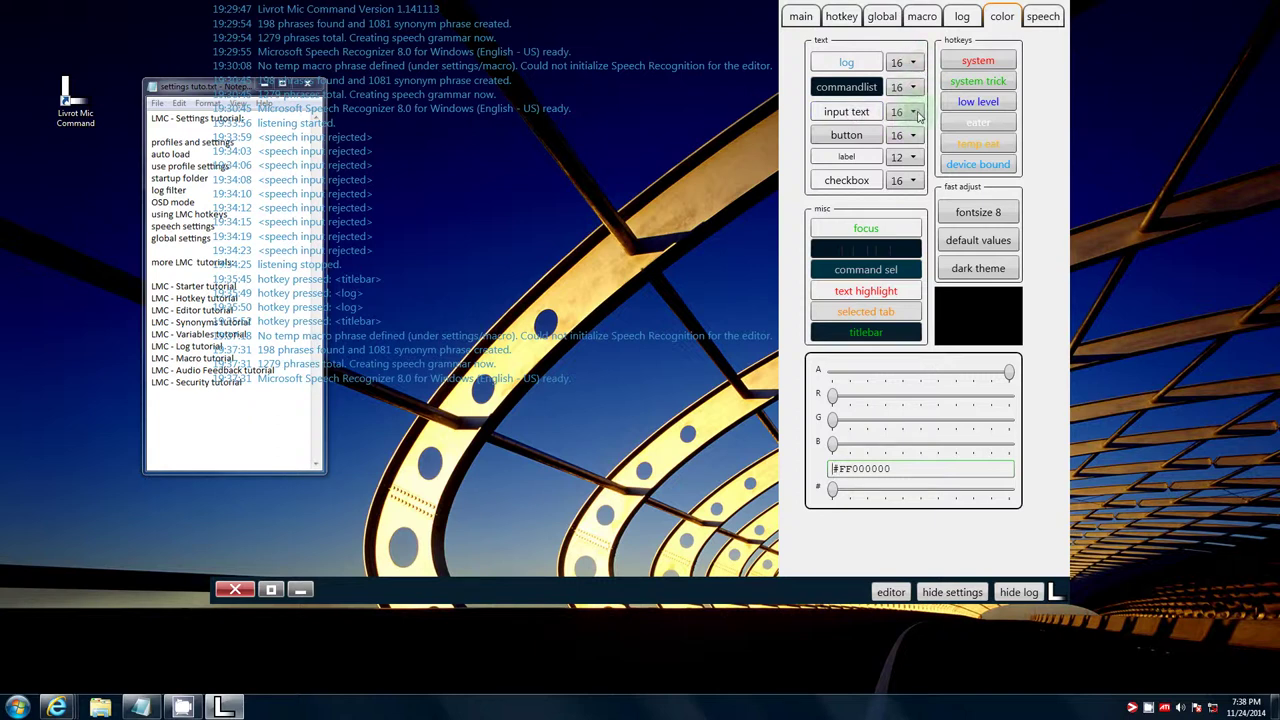
click(882, 17)
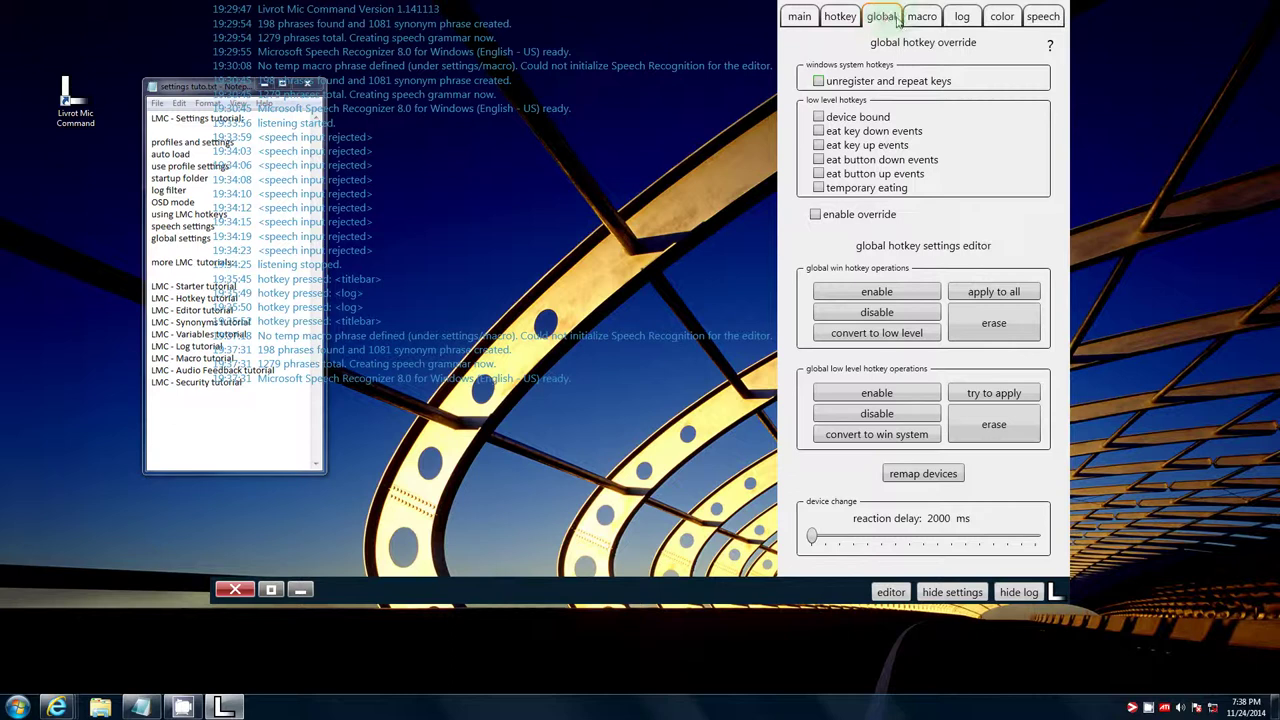
click(1003, 17)
click(912, 88)
click(913, 90)
click(913, 89)
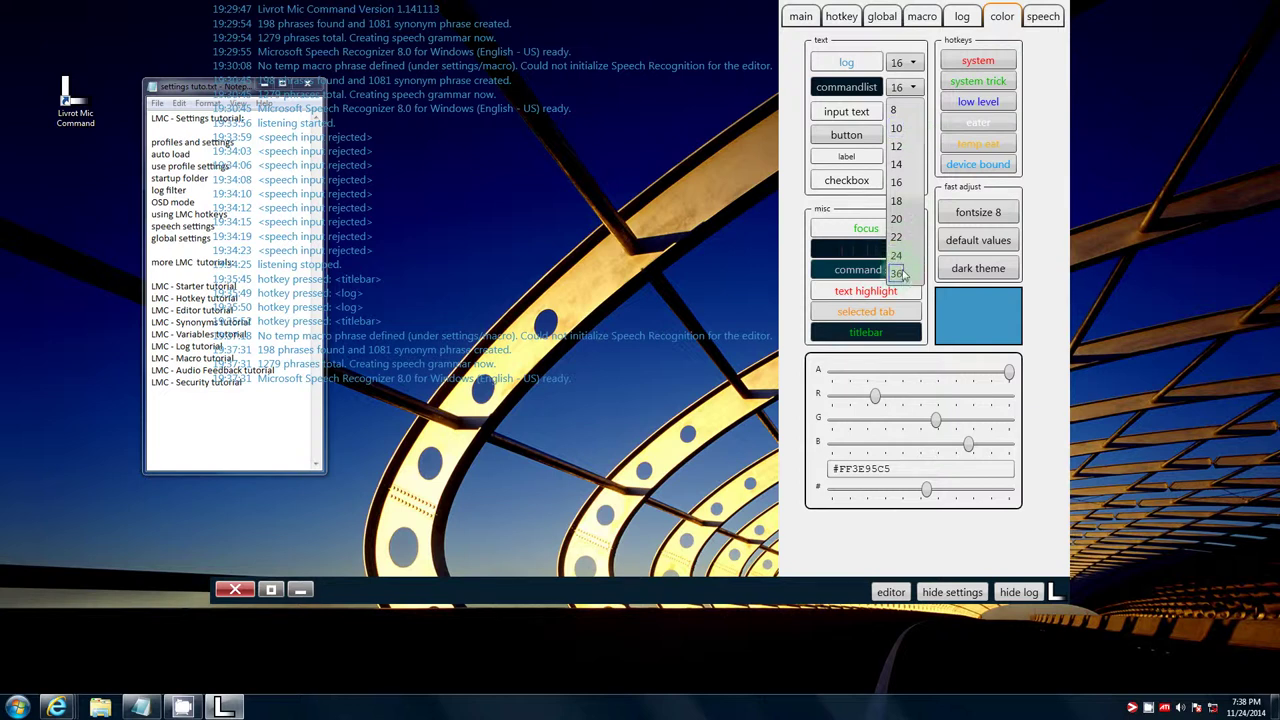
click(908, 89)
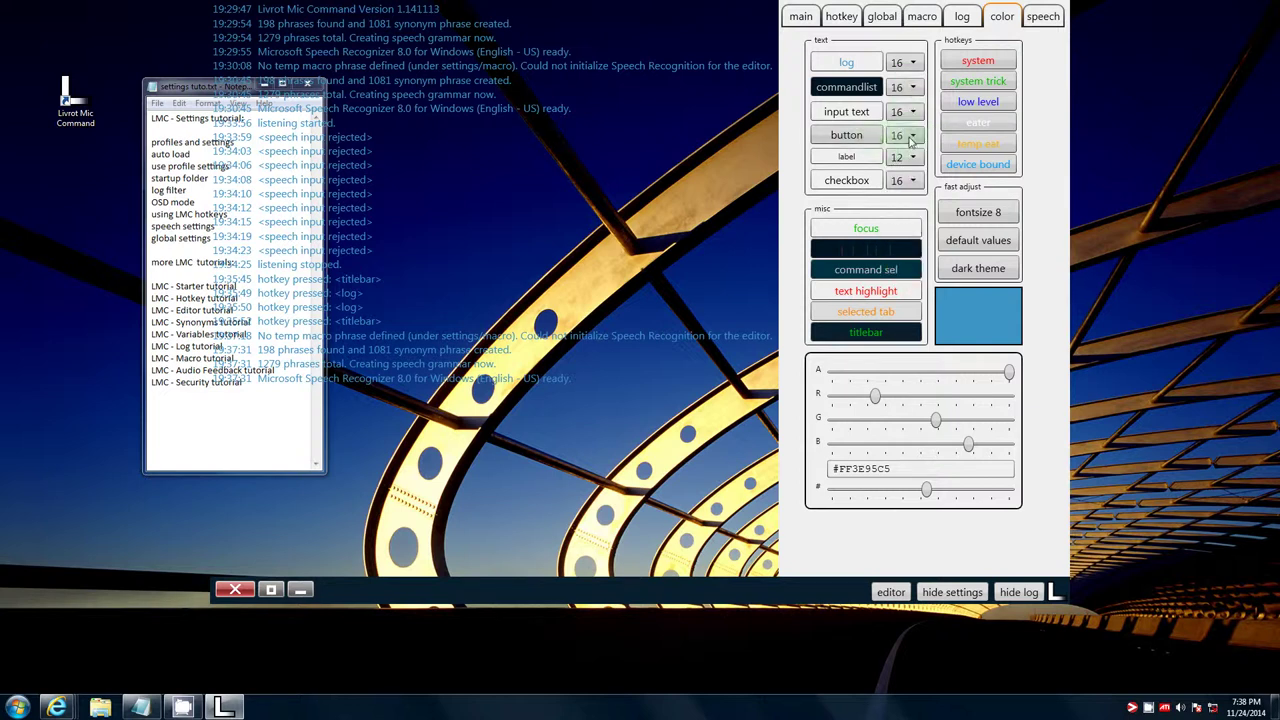
click(912, 136)
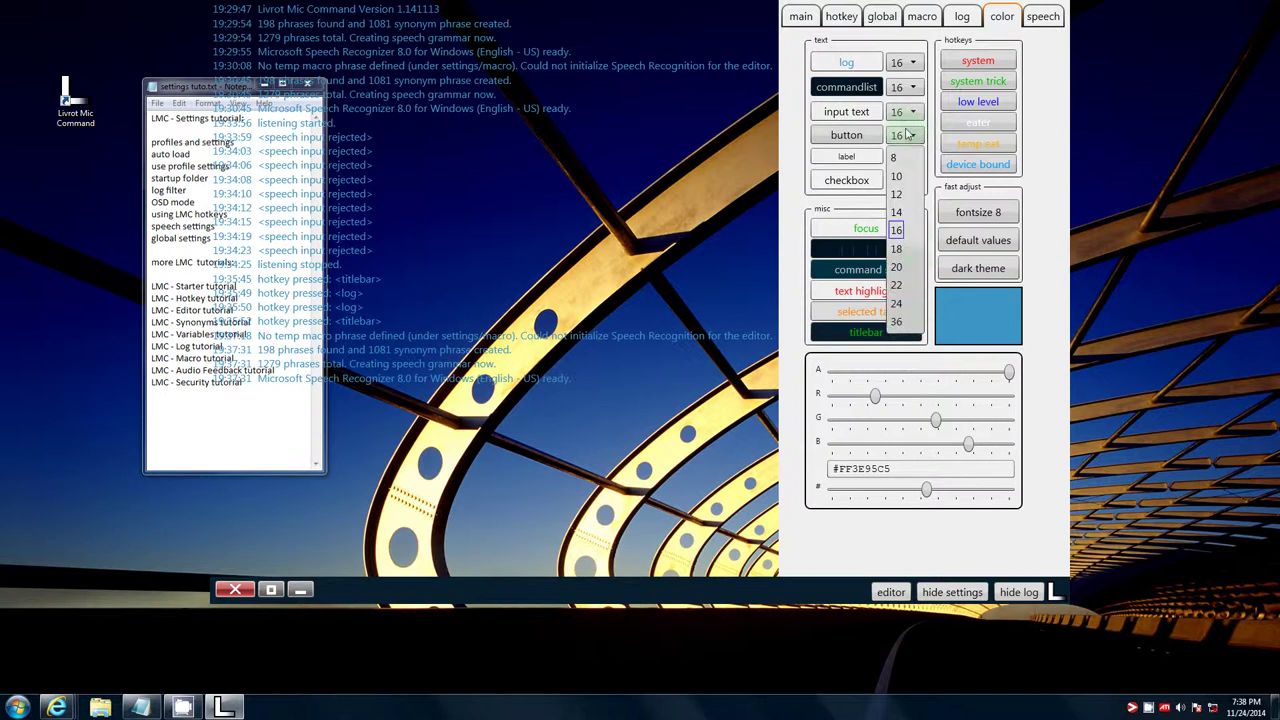
click(912, 136)
Step the settings font size from 8 up to 20, then restore the default font sizes
click(980, 215)
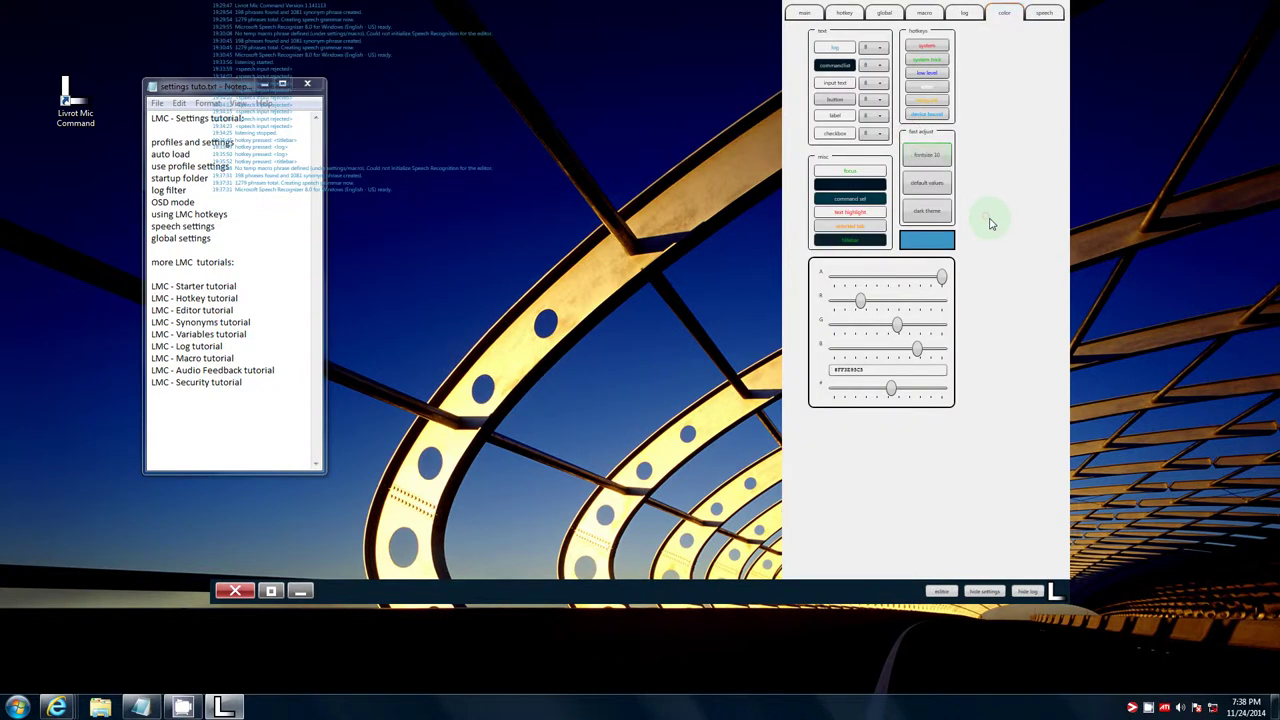
click(927, 155)
click(943, 166)
click(955, 180)
click(958, 198)
click(972, 214)
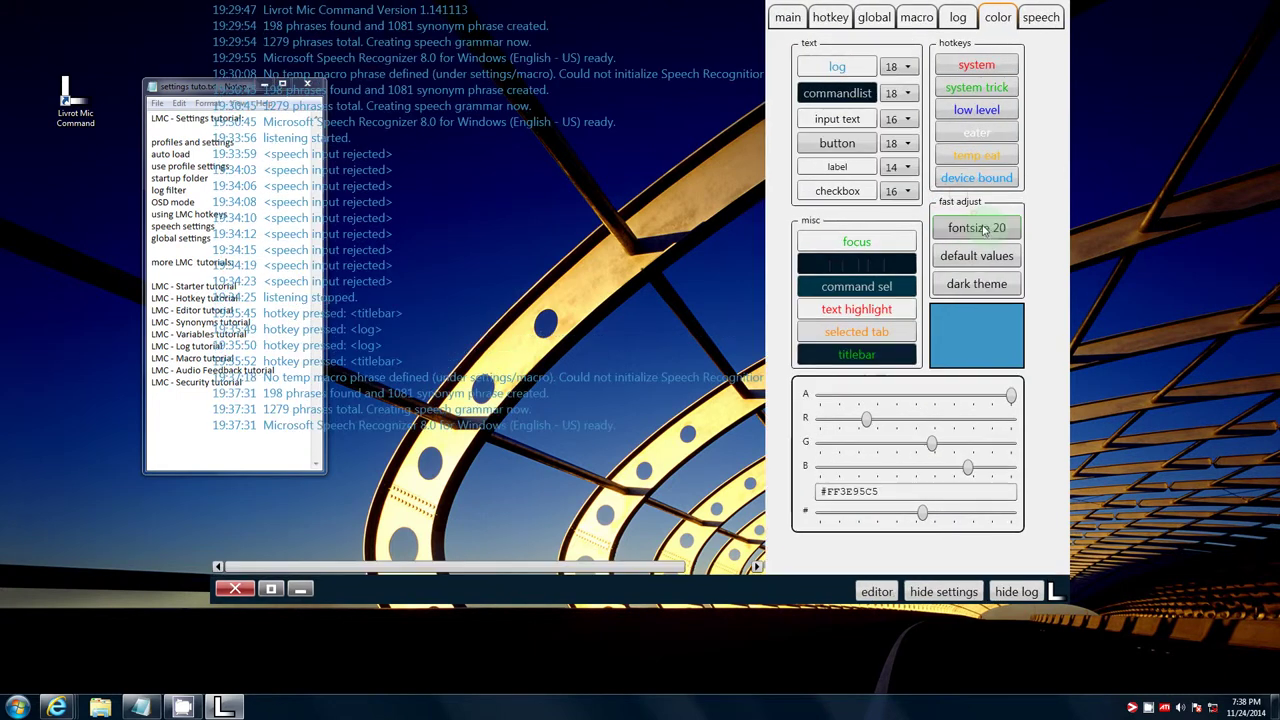
click(995, 232)
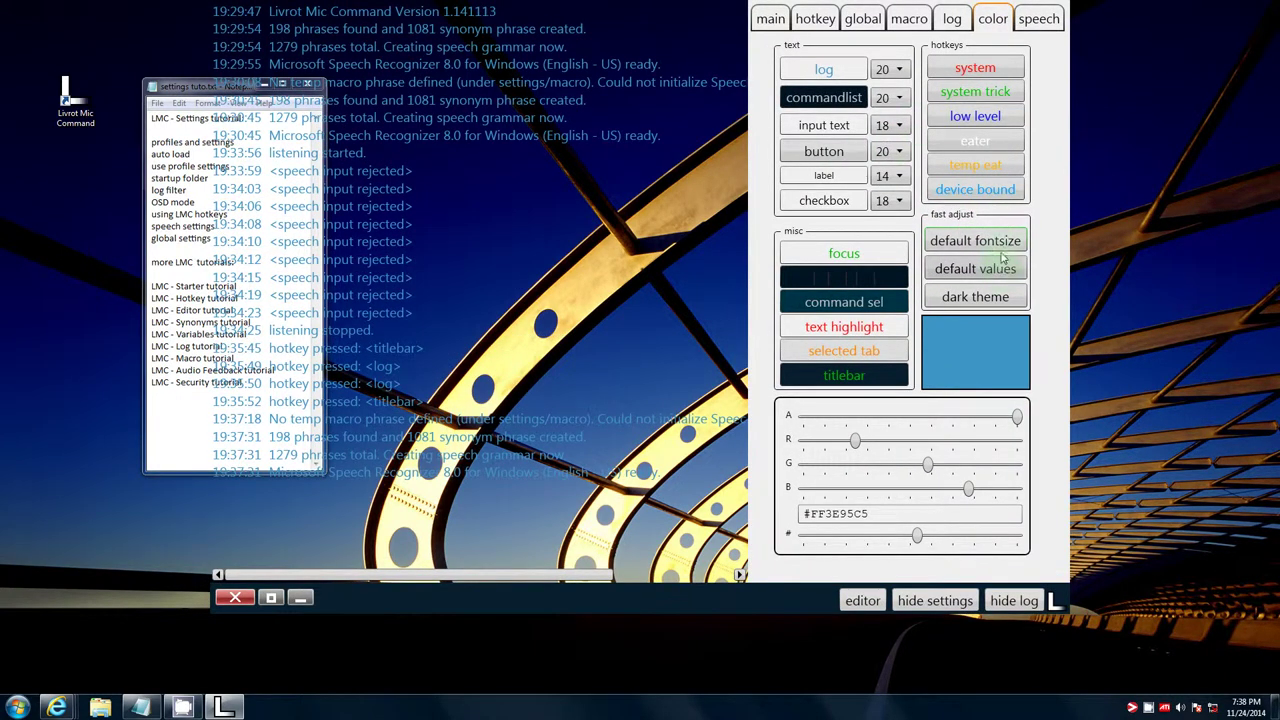
click(995, 242)
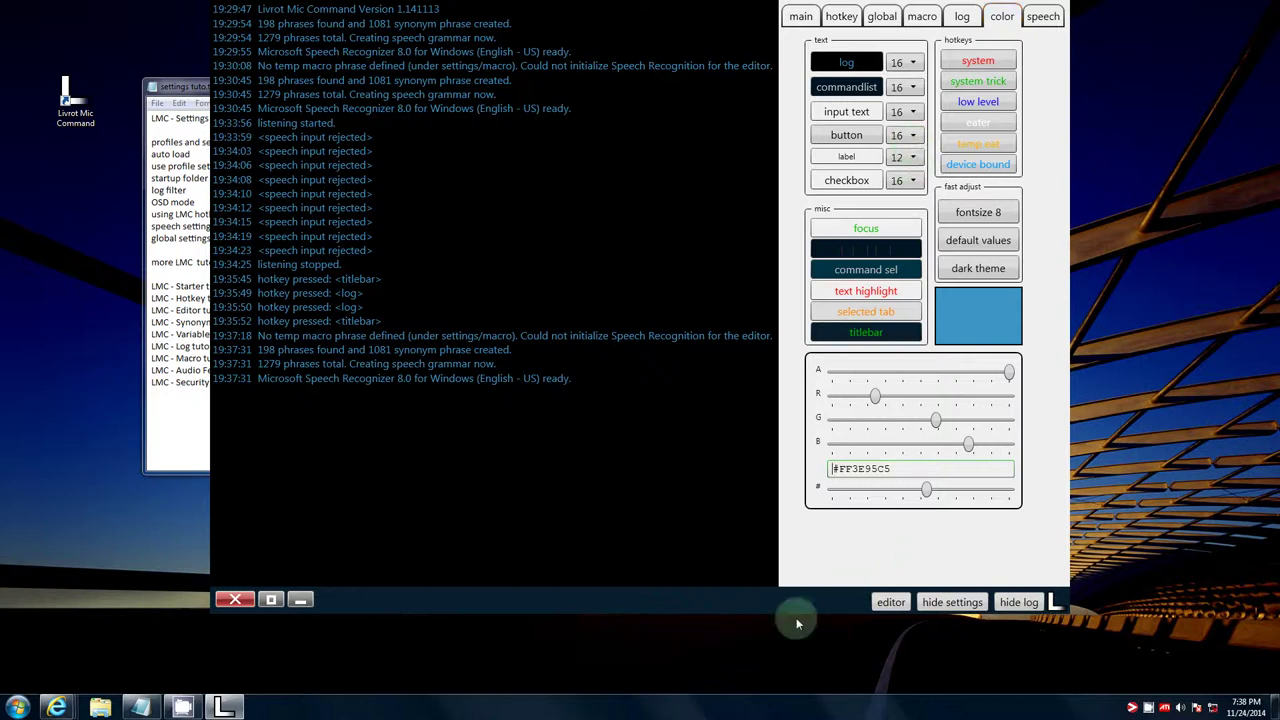
Darken the device bound colour and make it partly transparent, and make checkbox mostly transparent
drag(786, 610, 789, 630)
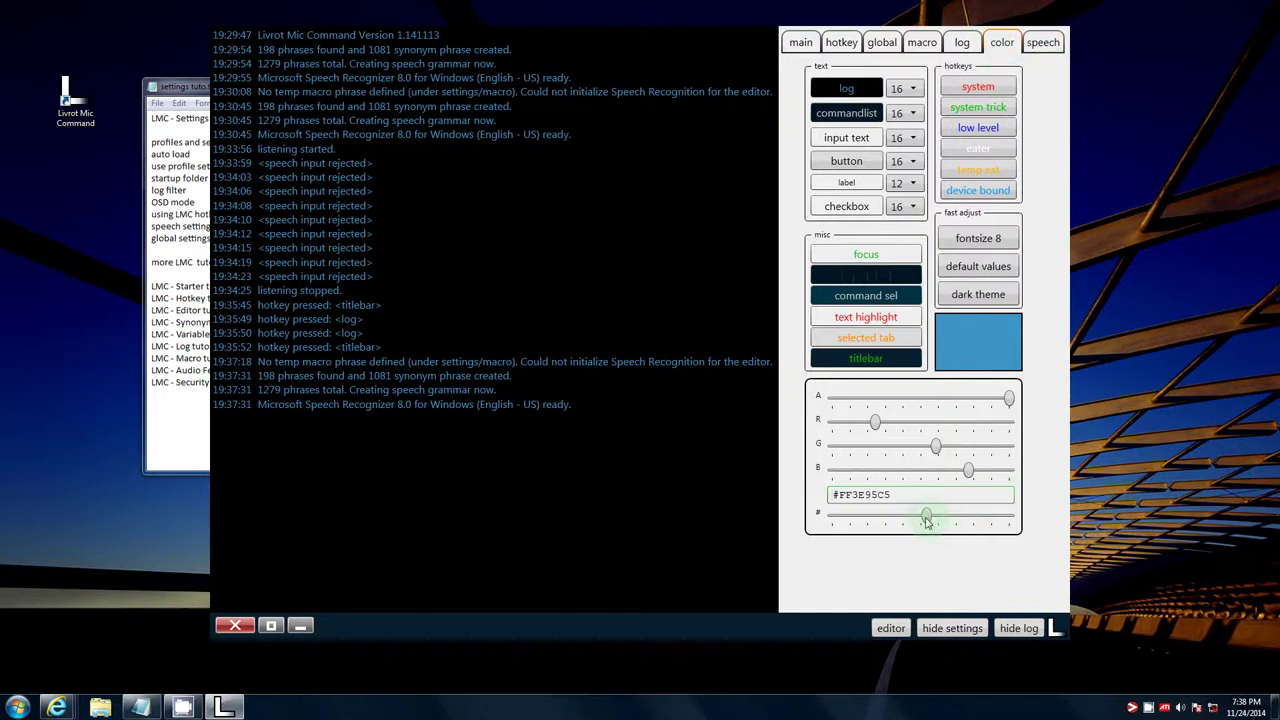
click(978, 190)
mouse_move(929, 517)
mouse_down()
mouse_move(893, 518)
mouse_move(1026, 516)
mouse_move(836, 516)
mouse_move(1000, 517)
mouse_move(943, 518)
mouse_up()
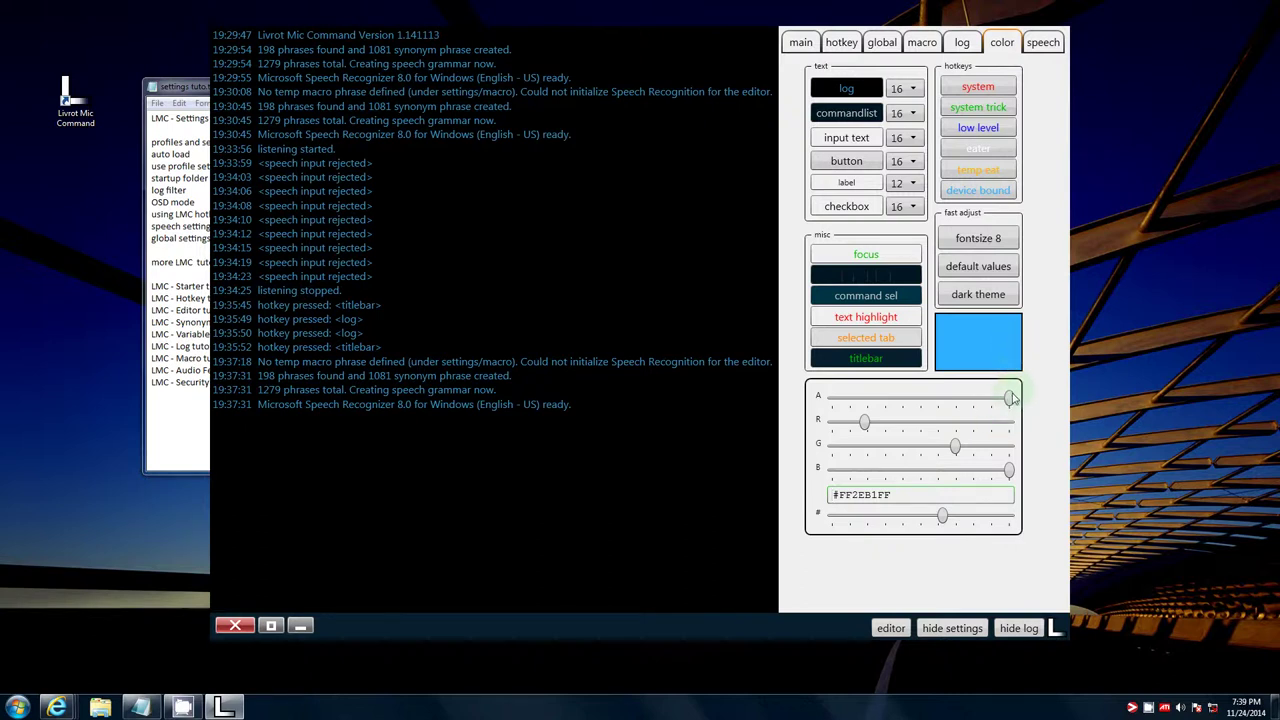
drag(1007, 397, 1065, 414)
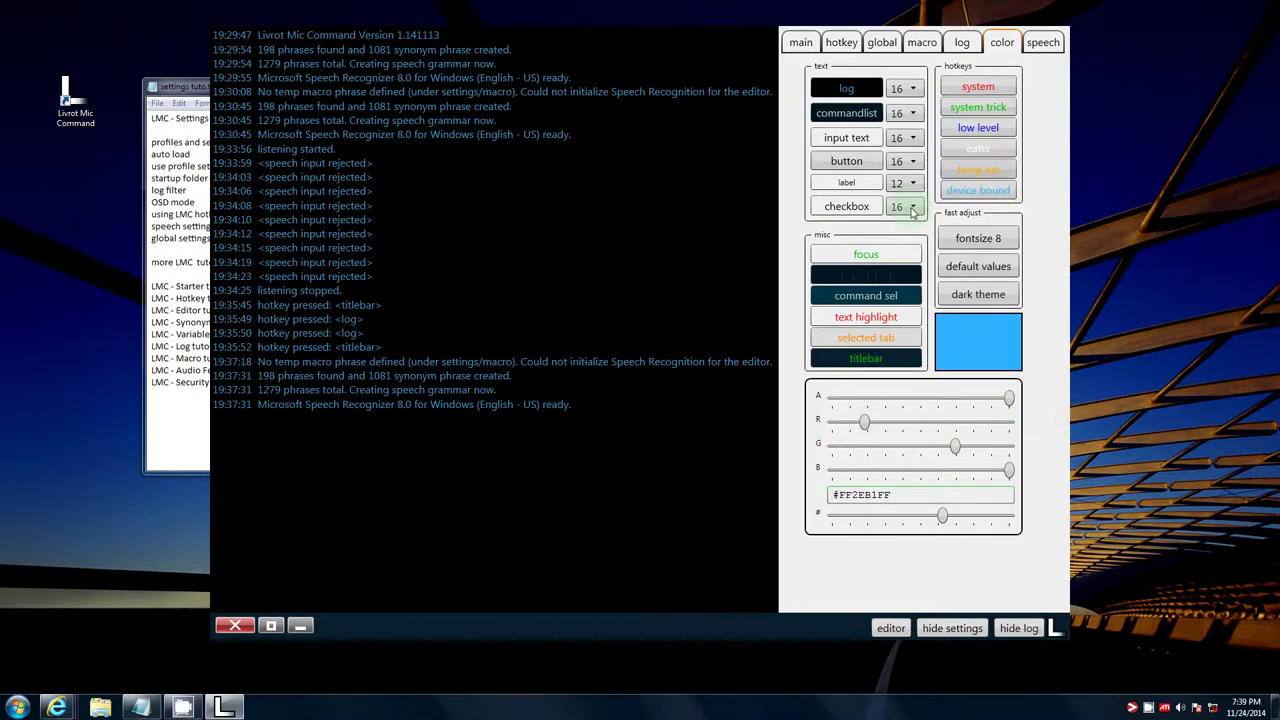
click(850, 206)
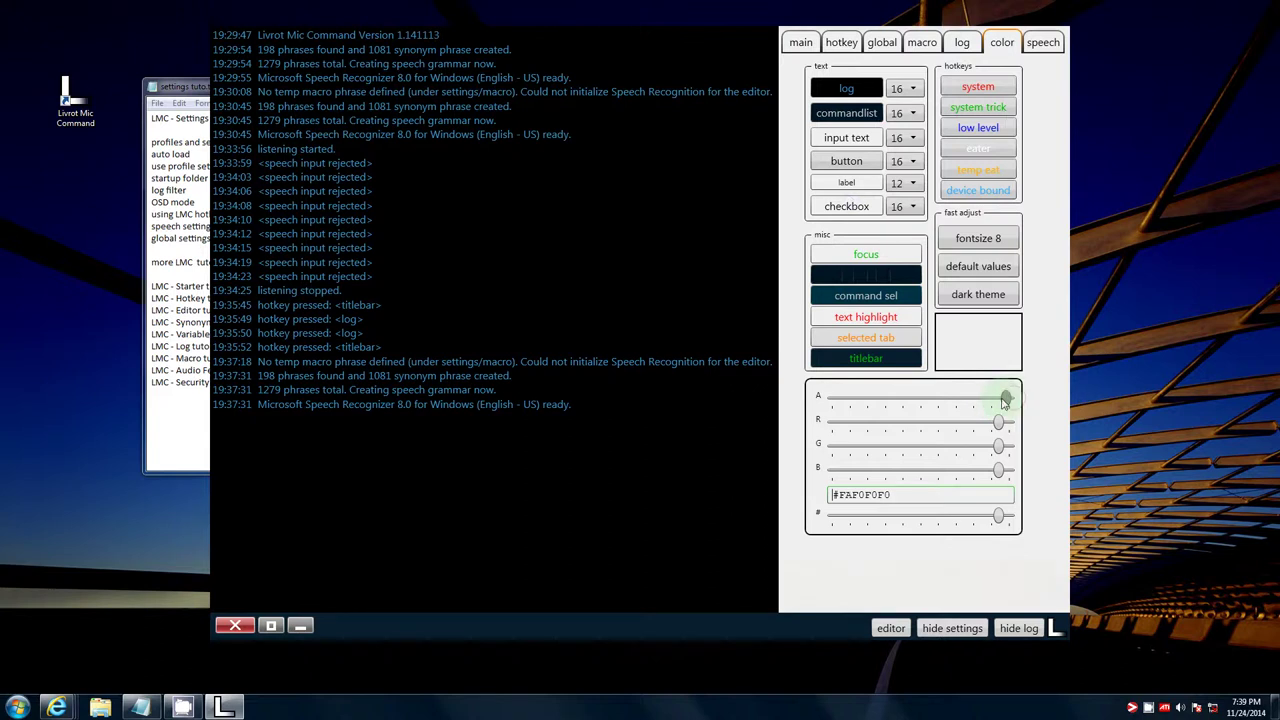
drag(1008, 398, 1047, 408)
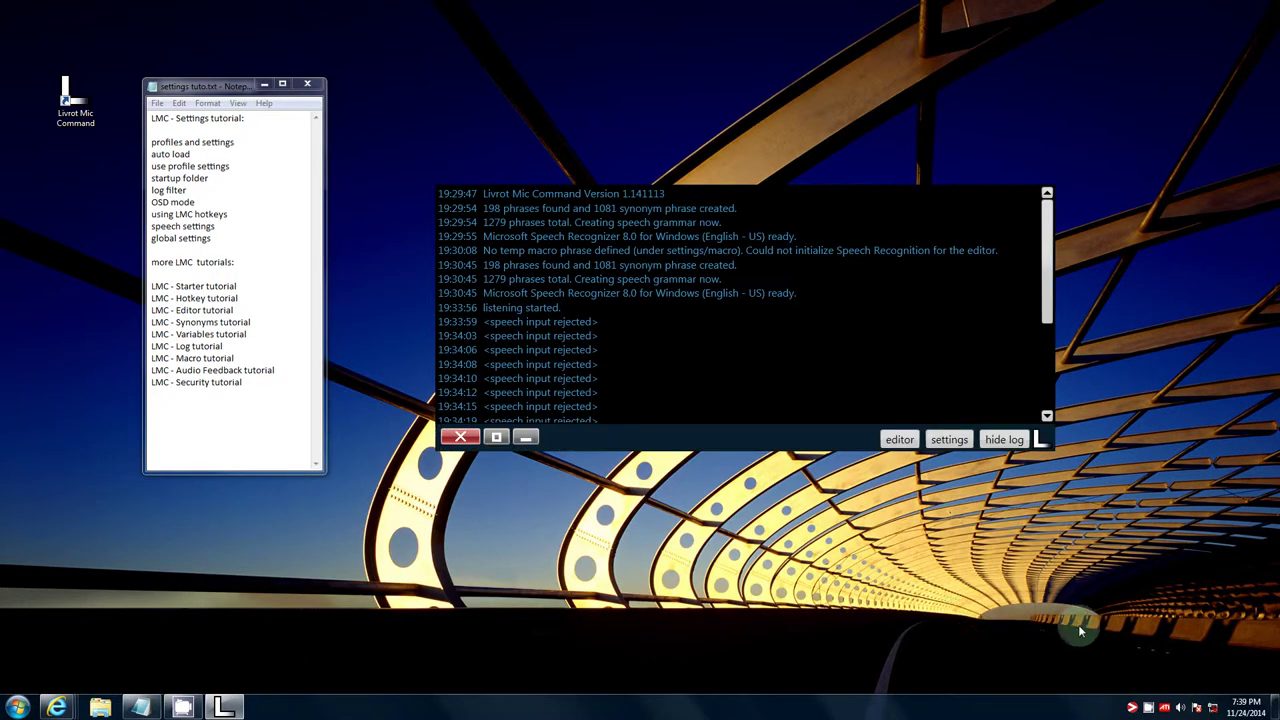